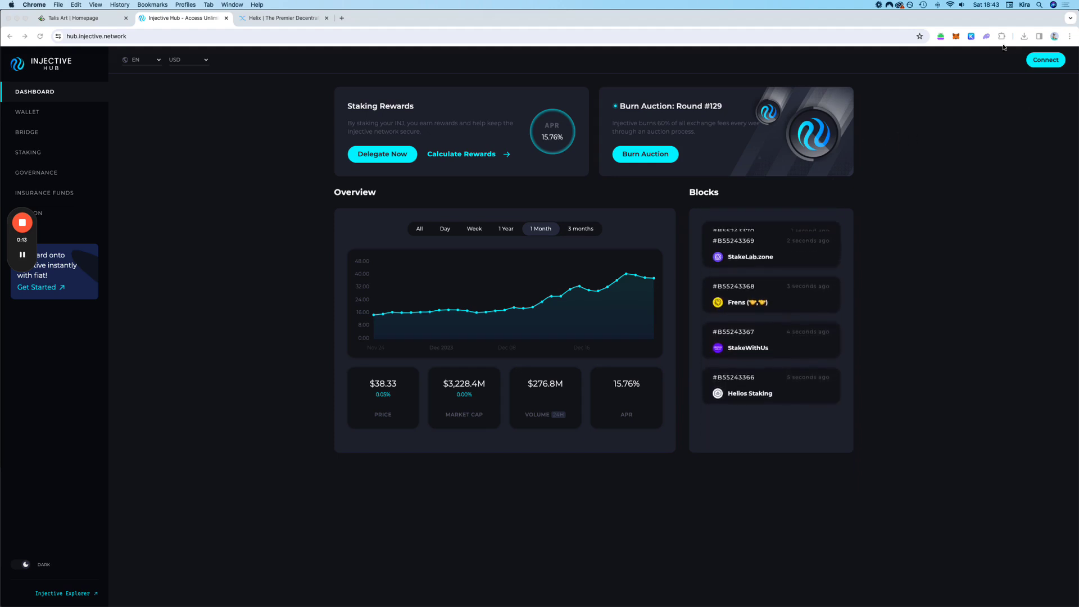
- Check the wallet extension balances, then return to the Injective Hub dashboard
{"action": "left_click", "coordinate": [986, 37]}
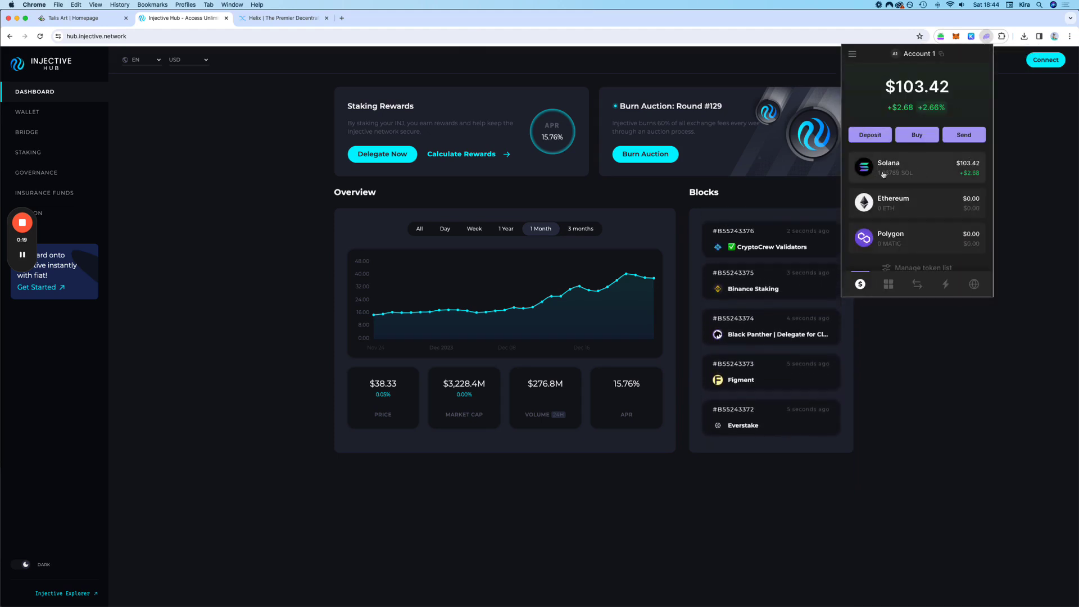
{"action": "left_click", "coordinate": [802, 68]}
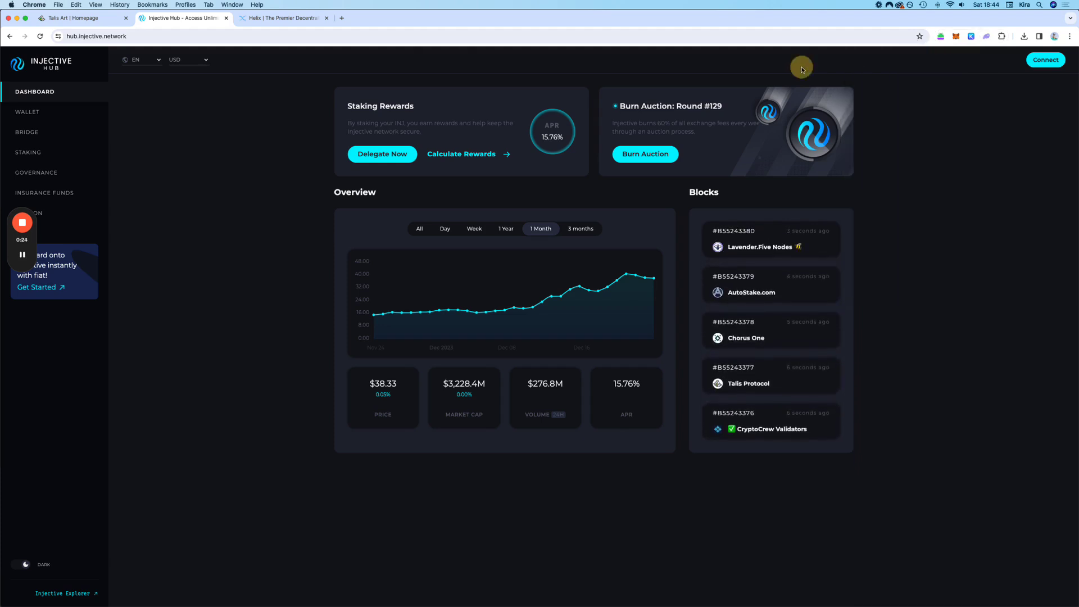
{"action": "left_click", "coordinate": [105, 36]}
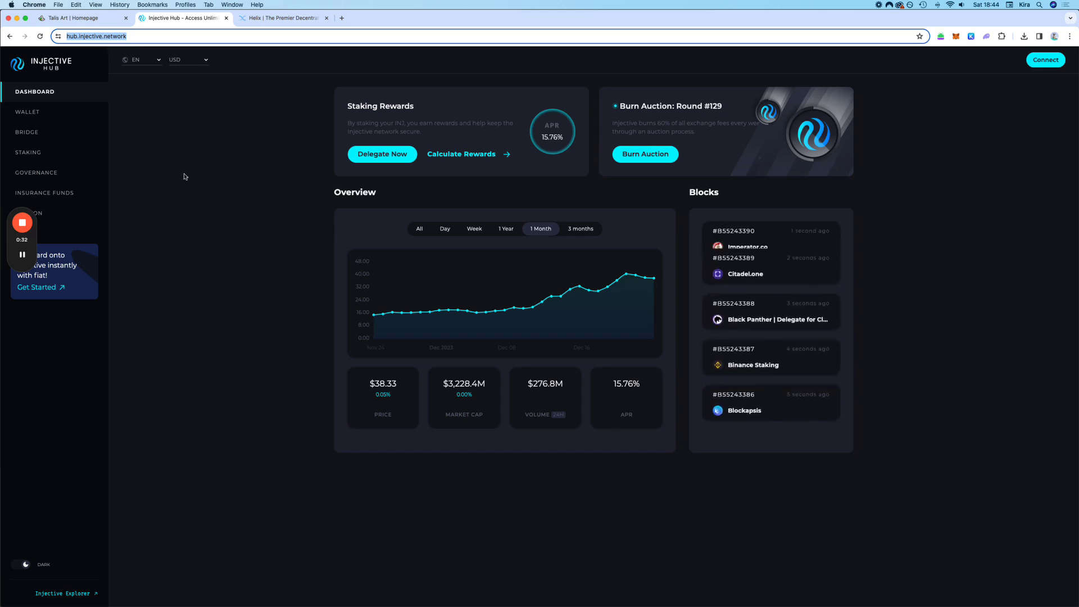
{"action": "left_click", "coordinate": [274, 182]}
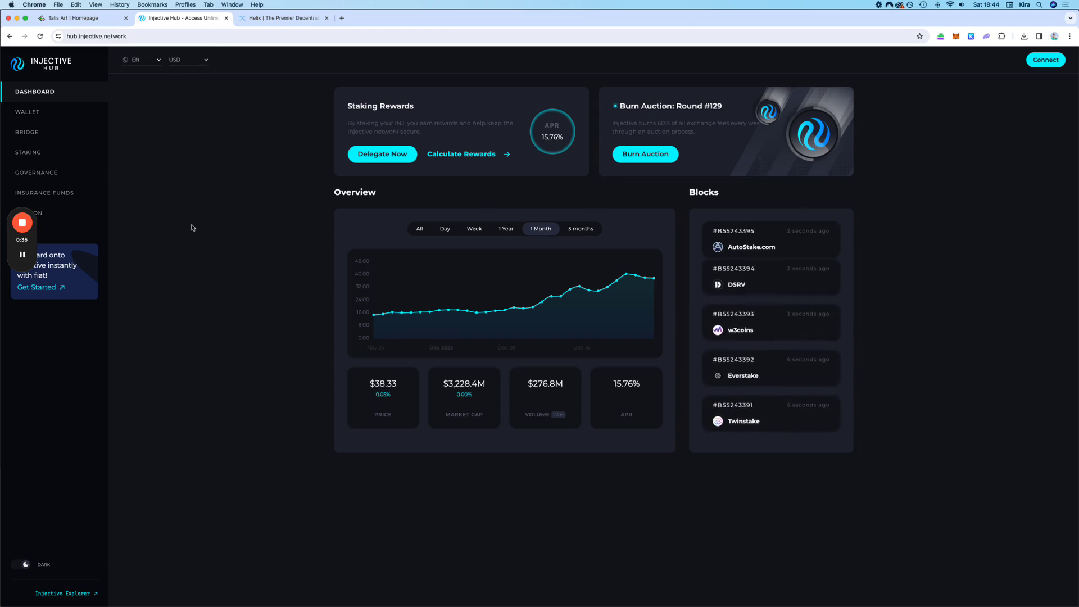
{"action": "left_click_drag", "start_coordinate": [11, 244], "coordinate": [26, 367]}
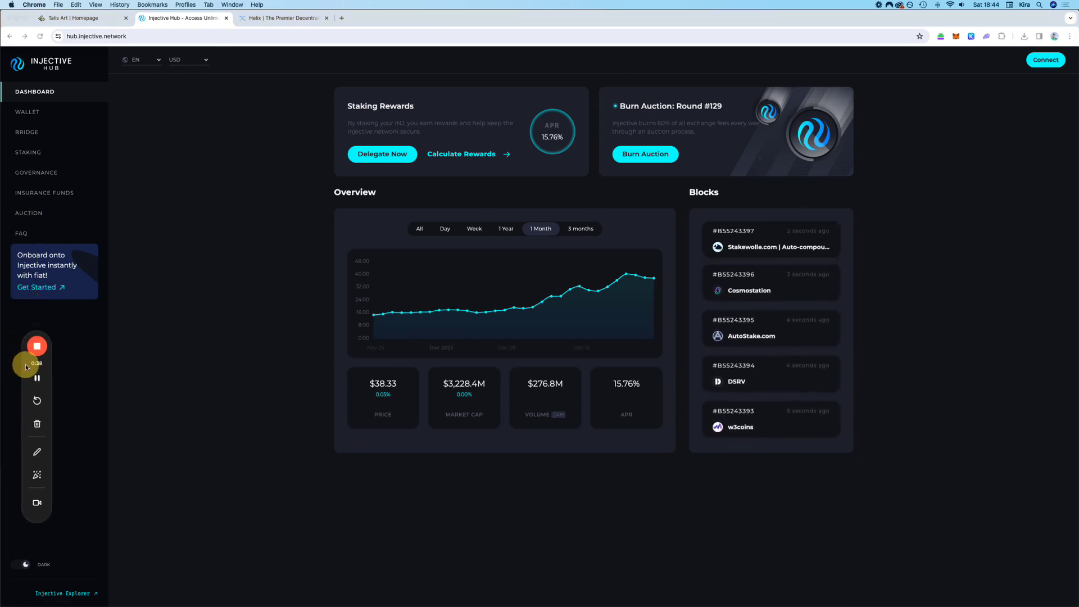
- Open Injective Hub's Connect to Wallet list, then close it without connecting
{"action": "left_click", "coordinate": [1046, 59]}
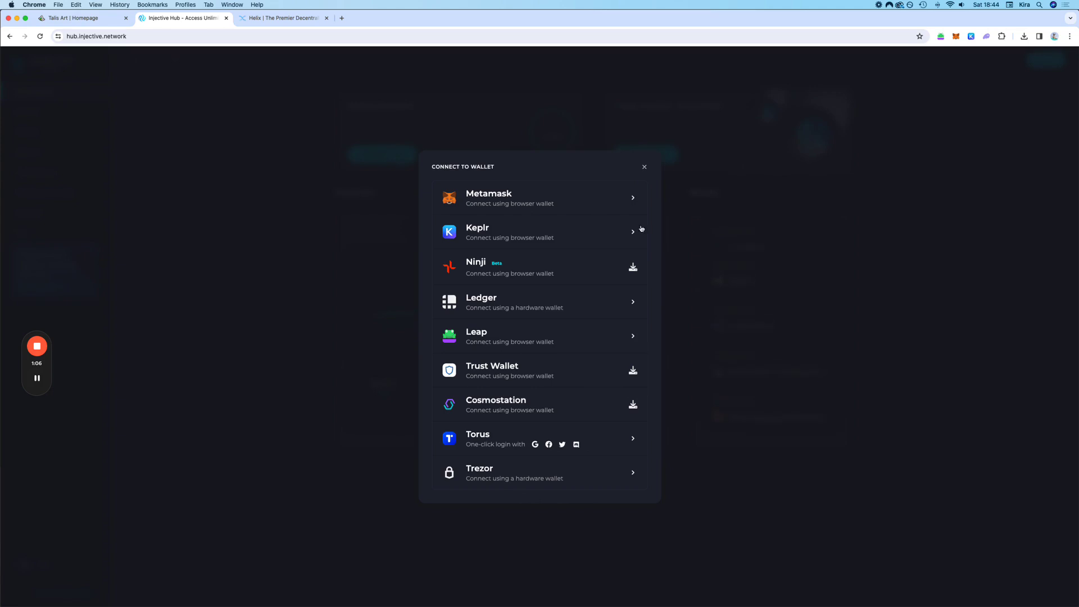
{"action": "left_click", "coordinate": [645, 167]}
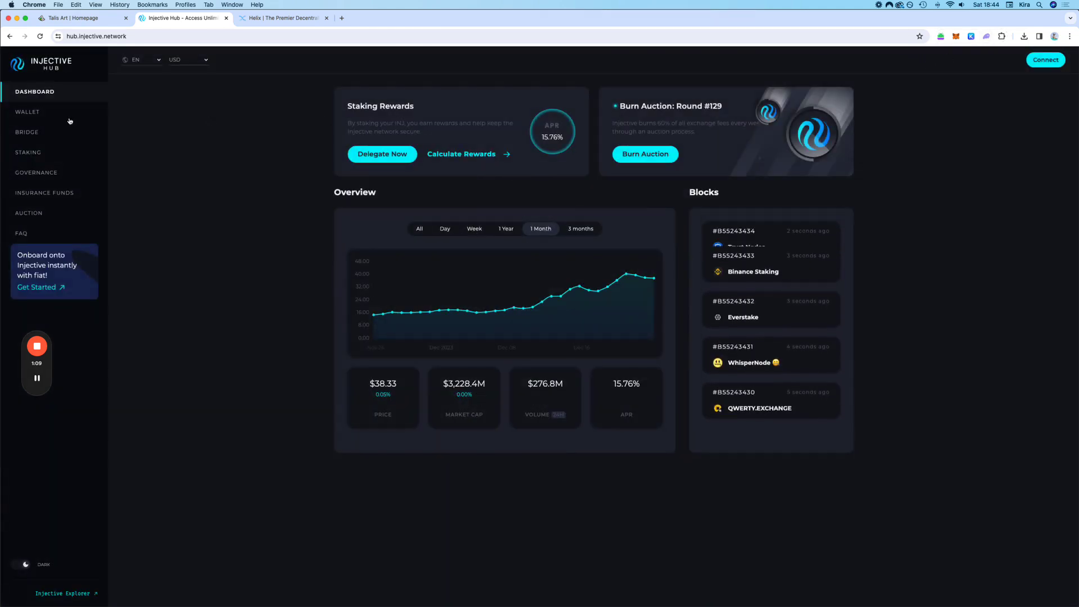
- On the Bridge page, choose Solana as the source chain and connect the Phantom wallet
{"action": "left_click", "coordinate": [39, 138]}
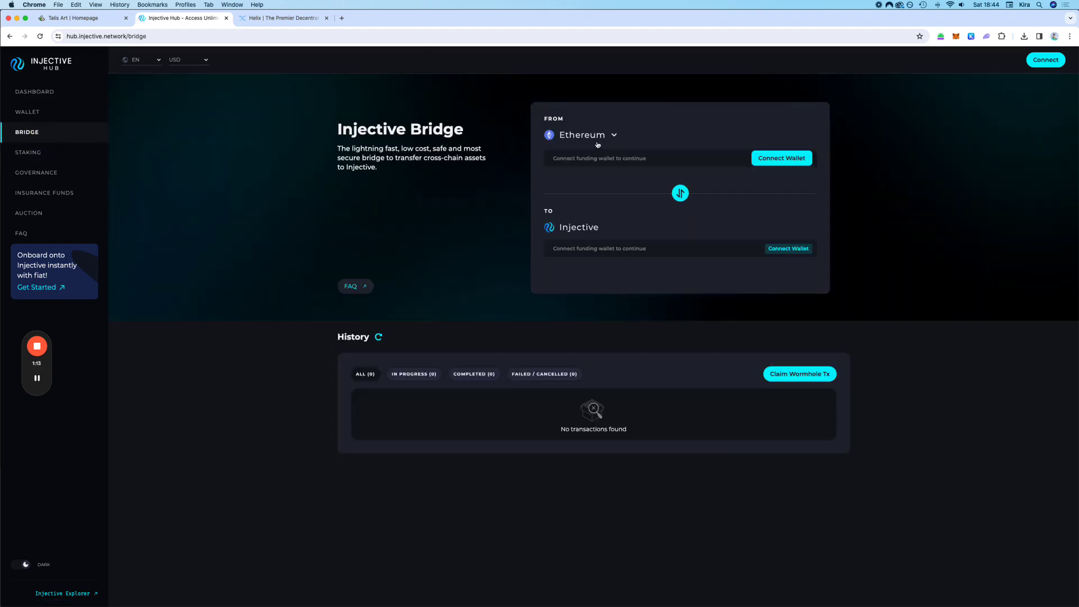
{"action": "left_click", "coordinate": [598, 140]}
{"action": "scroll", "coordinate": [604, 253], "scroll_direction": "down", "scroll_amount": 5}
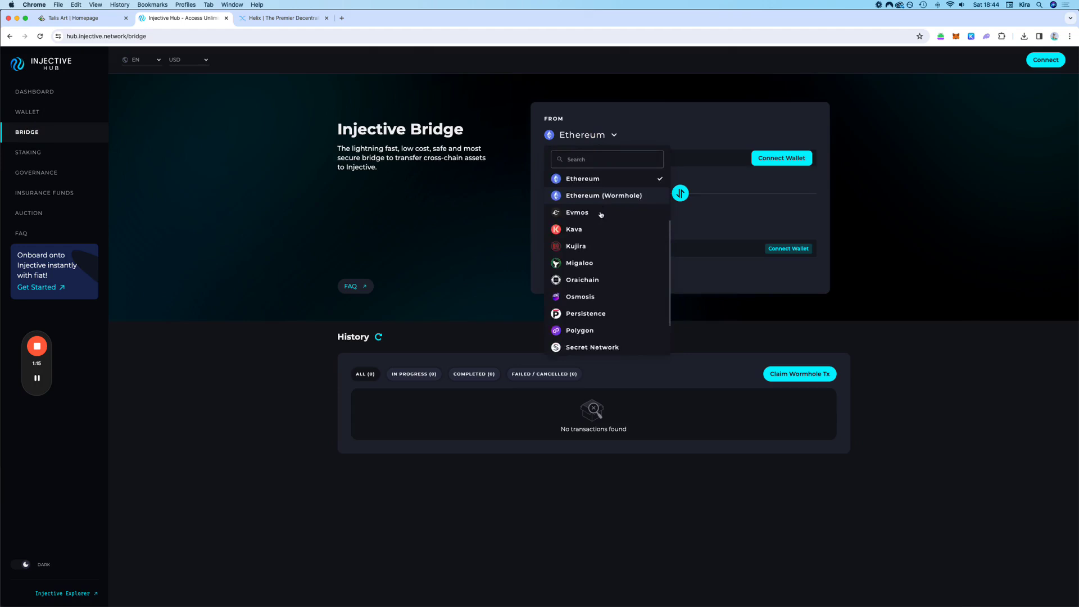
{"action": "scroll", "coordinate": [602, 295], "scroll_direction": "up", "scroll_amount": 5}
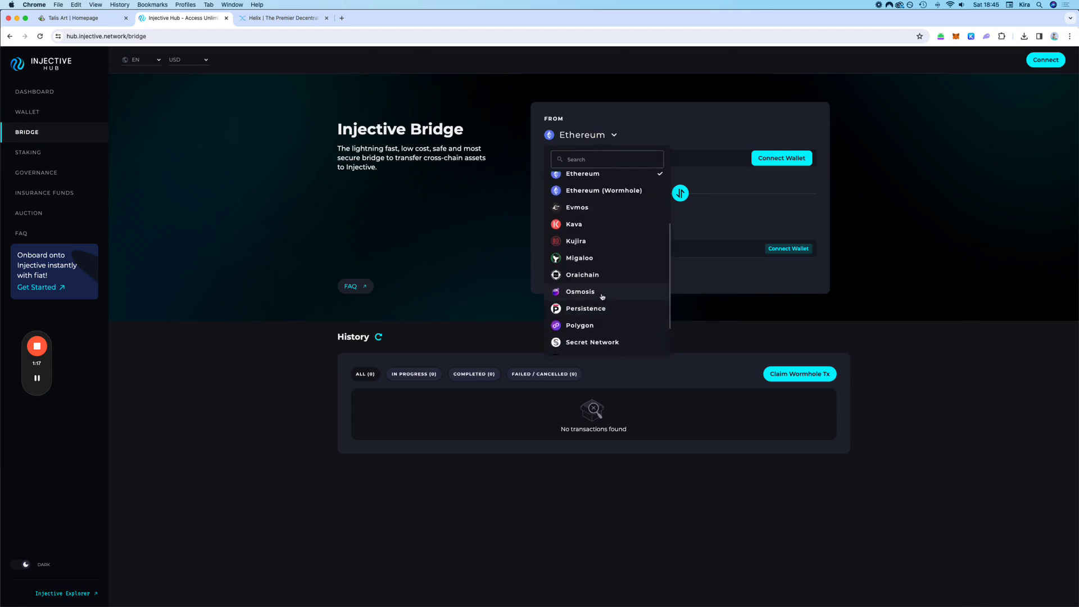
{"action": "scroll", "coordinate": [602, 297], "scroll_direction": "down", "scroll_amount": 5}
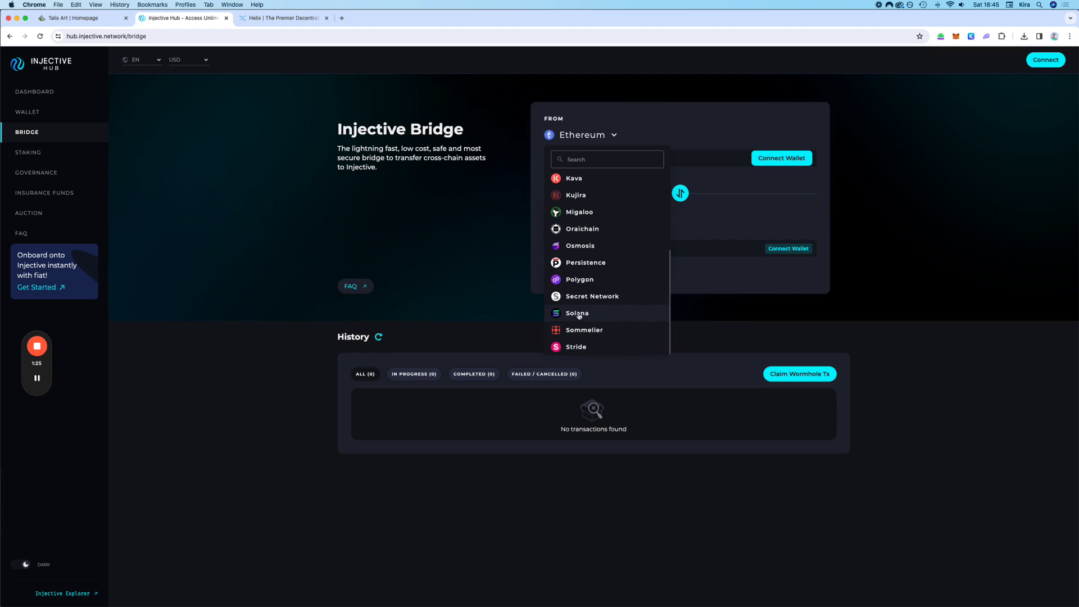
{"action": "left_click", "coordinate": [579, 316]}
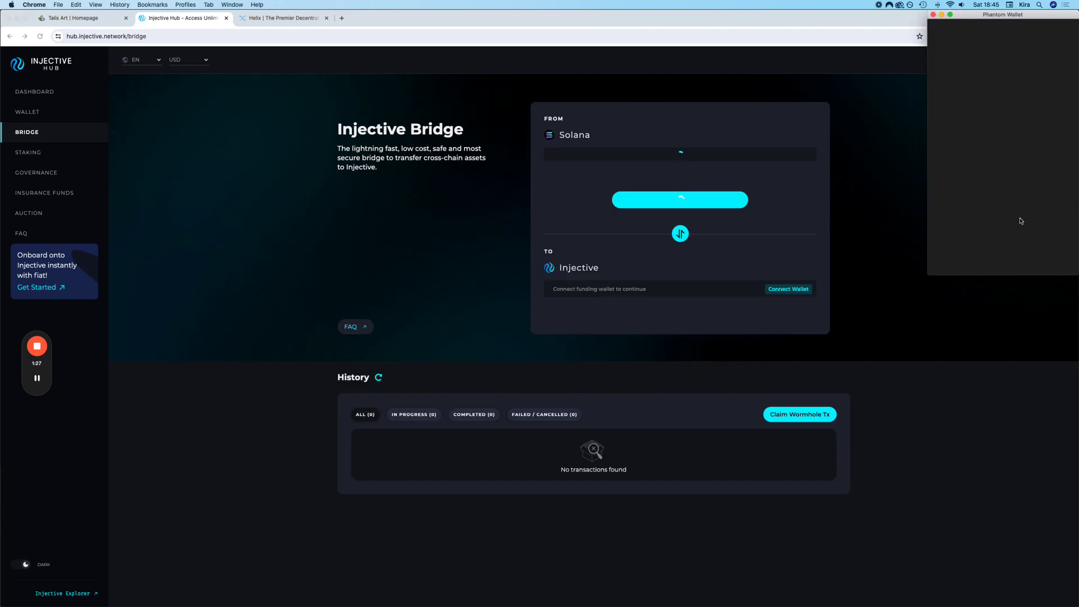
{"action": "left_click", "coordinate": [1041, 262]}
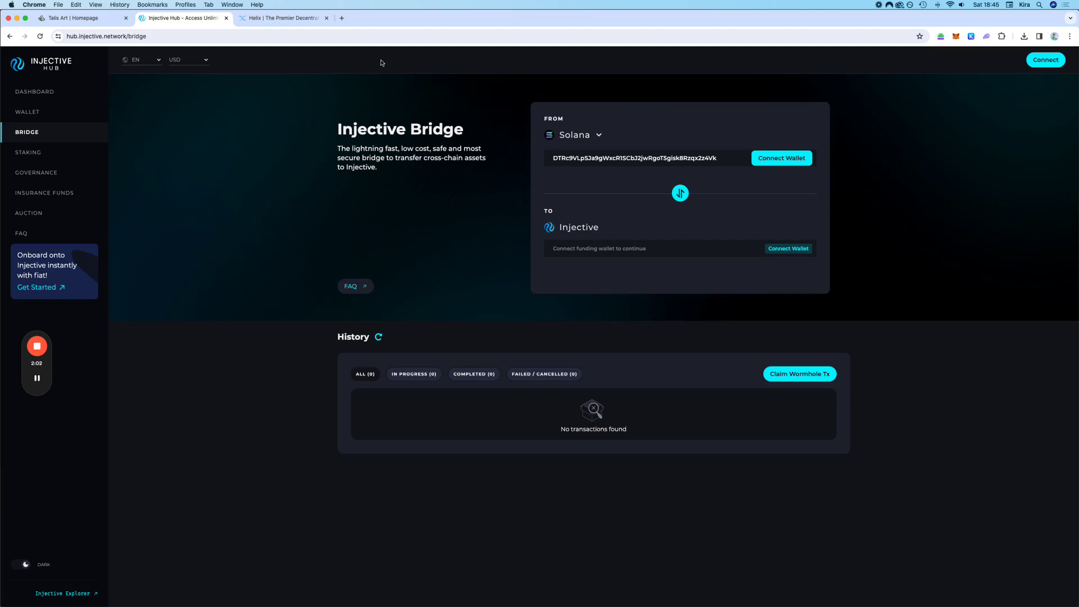
- In a new tab, search Google for 'leap wallet extension' and open its Chrome Web Store page
{"action": "left_click", "coordinate": [342, 18]}
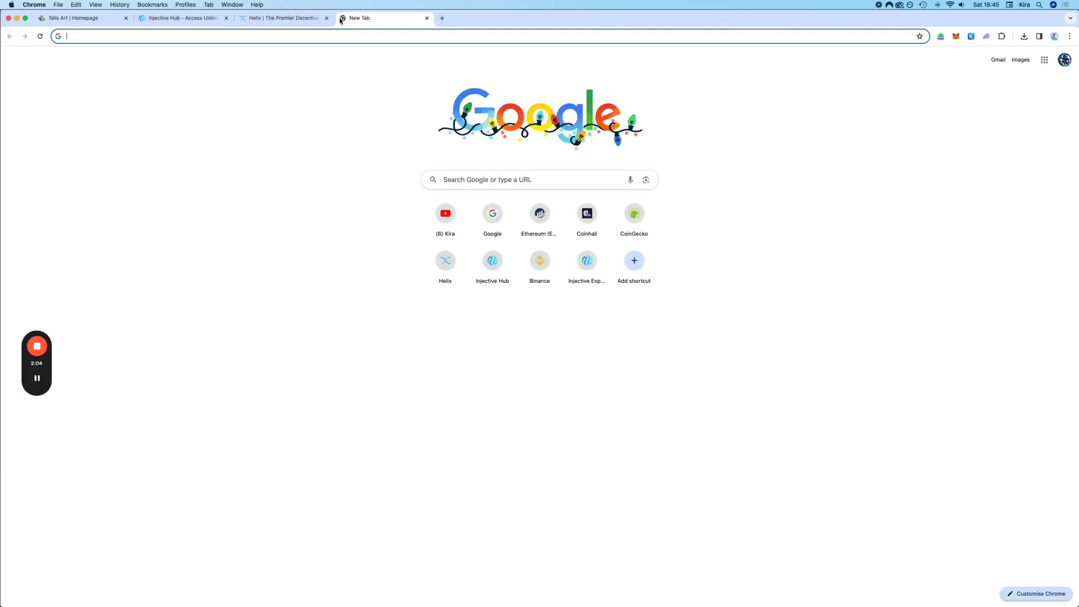
{"action": "type", "text": "google.com"}
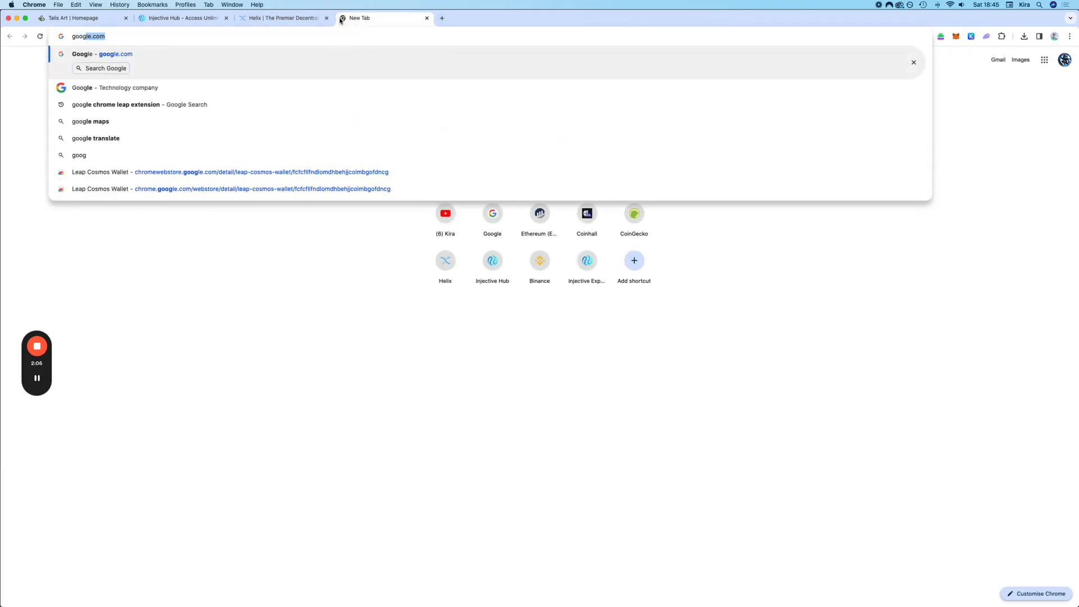
{"action": "key", "text": "Return"}
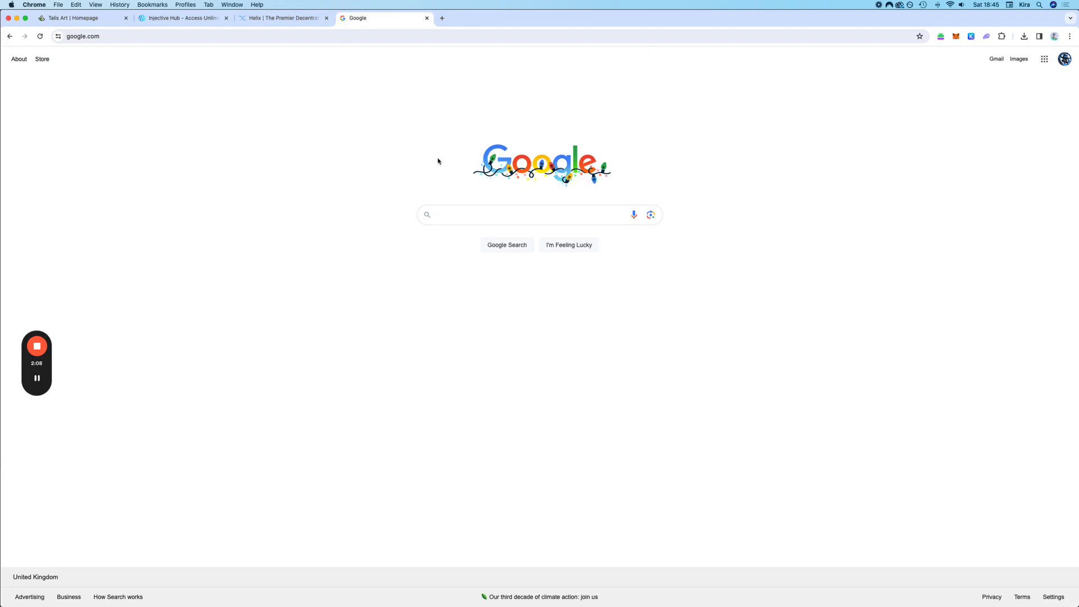
{"action": "mouse_move", "coordinate": [41, 384]}
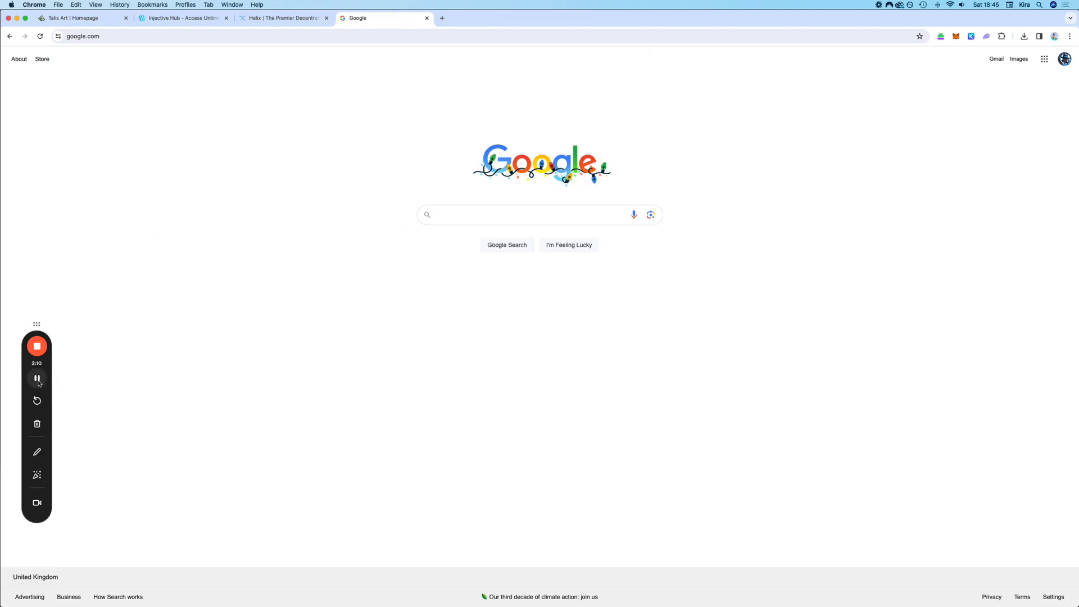
{"action": "left_click", "coordinate": [494, 216]}
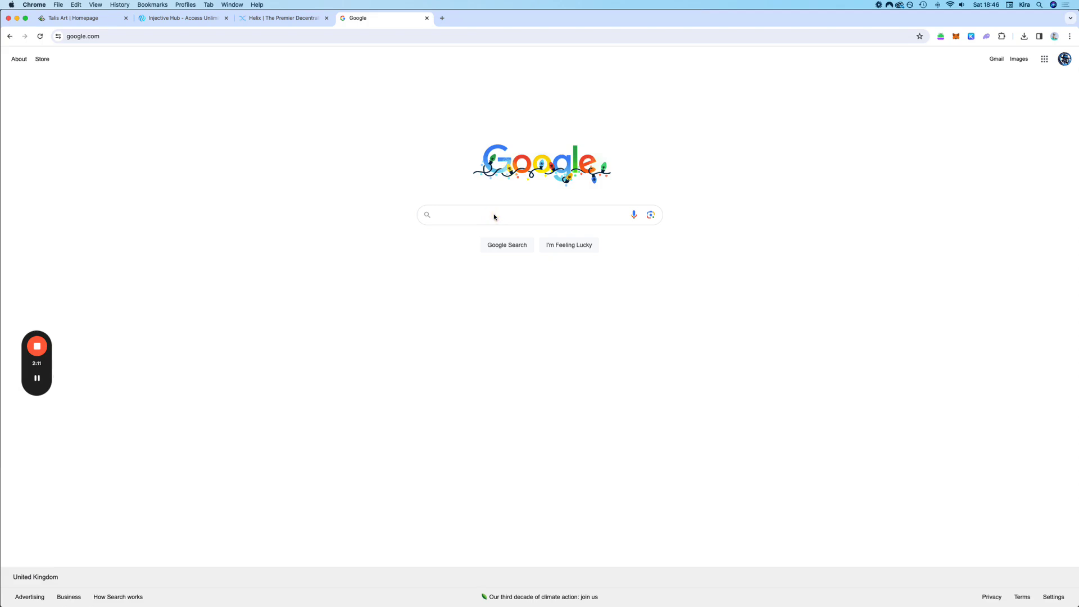
{"action": "type", "text": "l"}
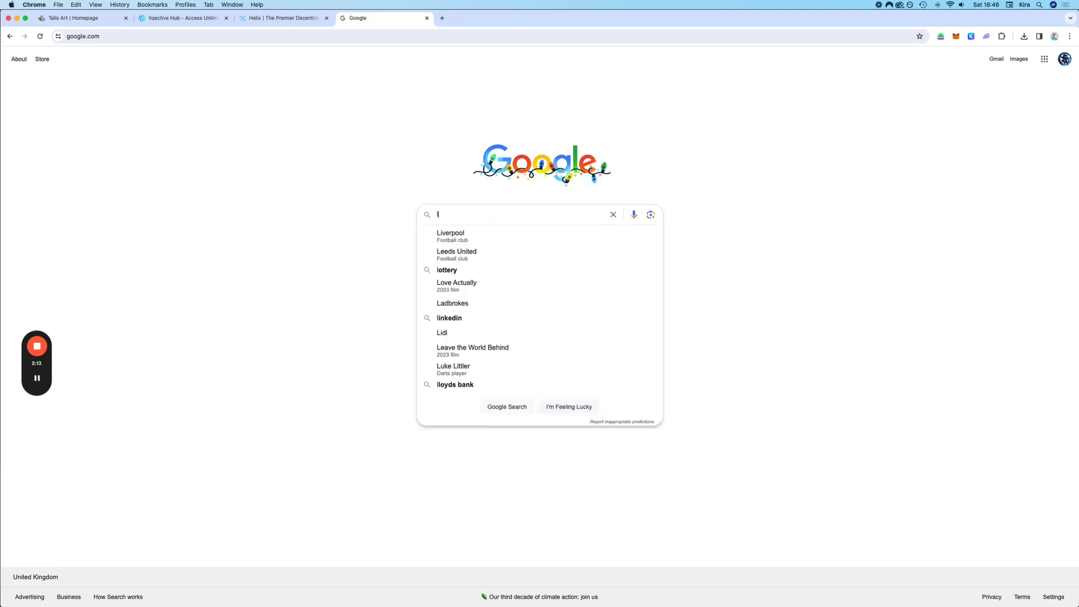
{"action": "type", "text": "eap wallet extension"}
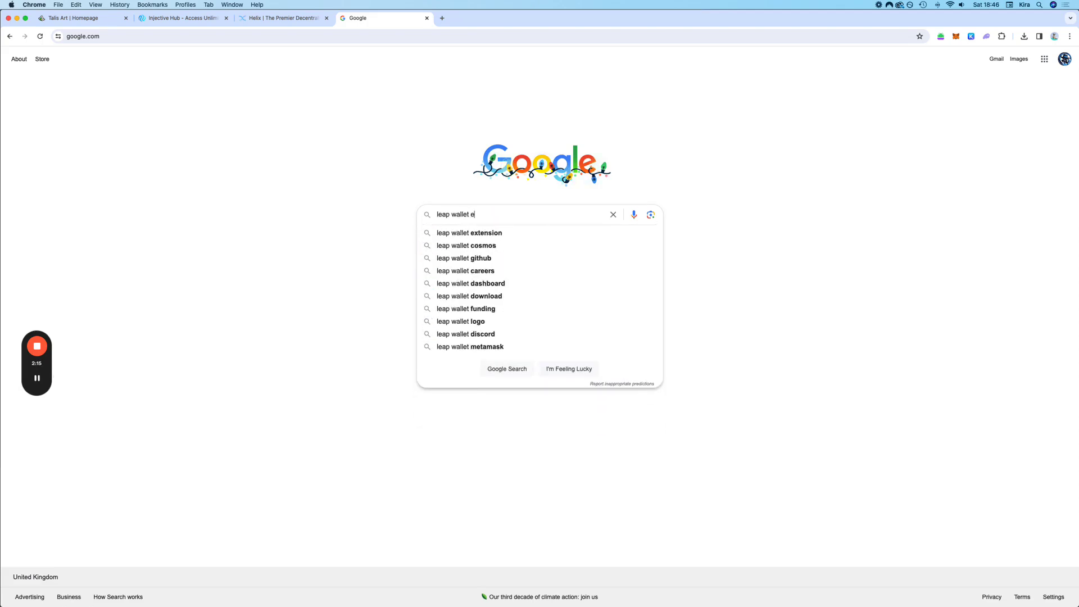
{"action": "key", "text": "Return"}
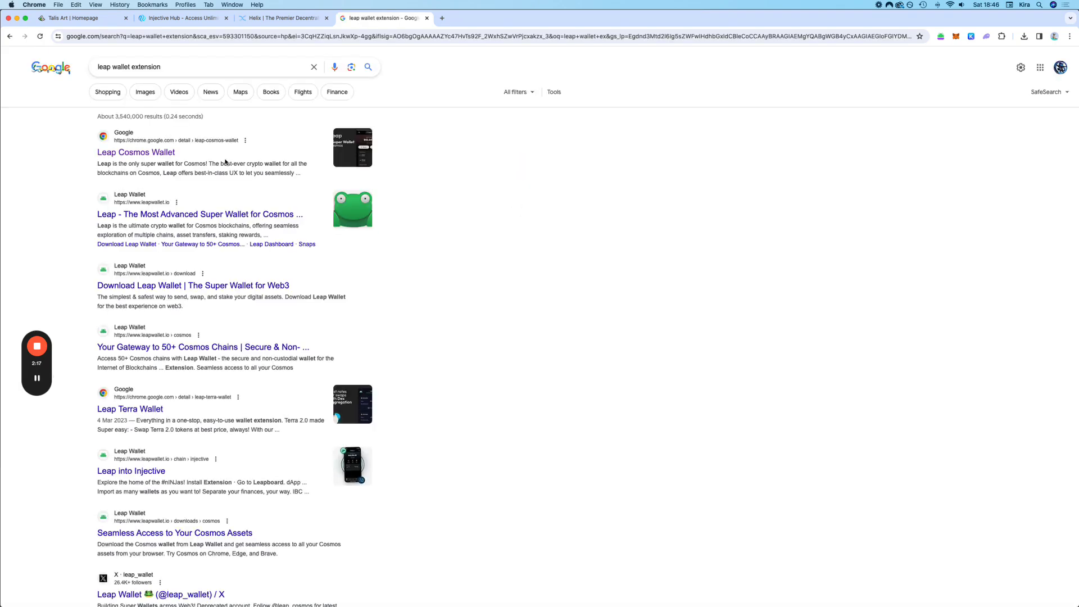
{"action": "left_click", "coordinate": [136, 152]}
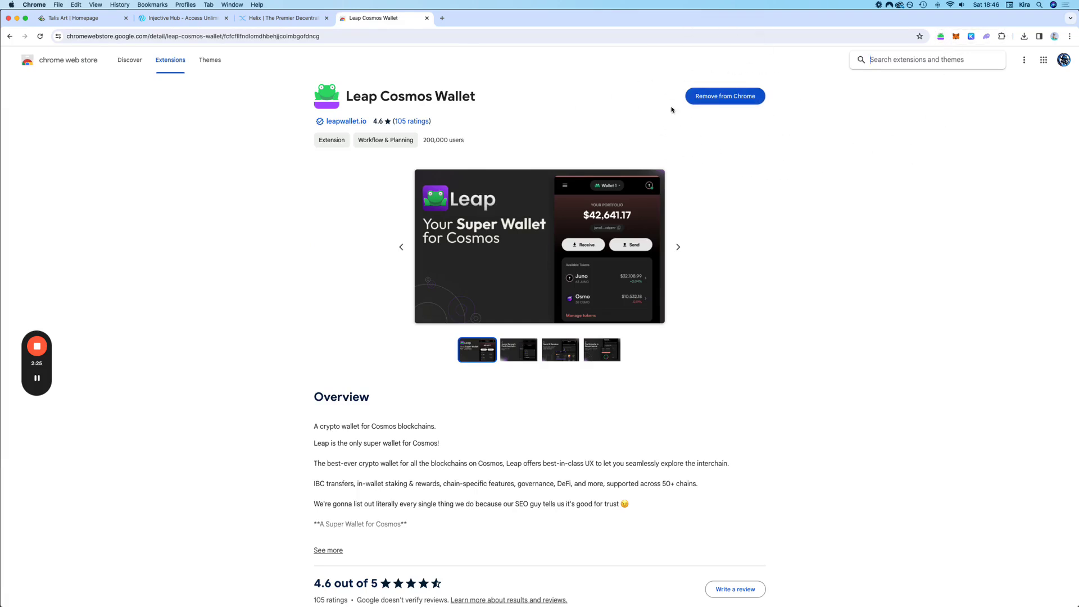
- Search Google for 'keplr wallet extension' and open Keplr's Chrome Web Store listing
{"action": "left_click", "coordinate": [110, 35]}
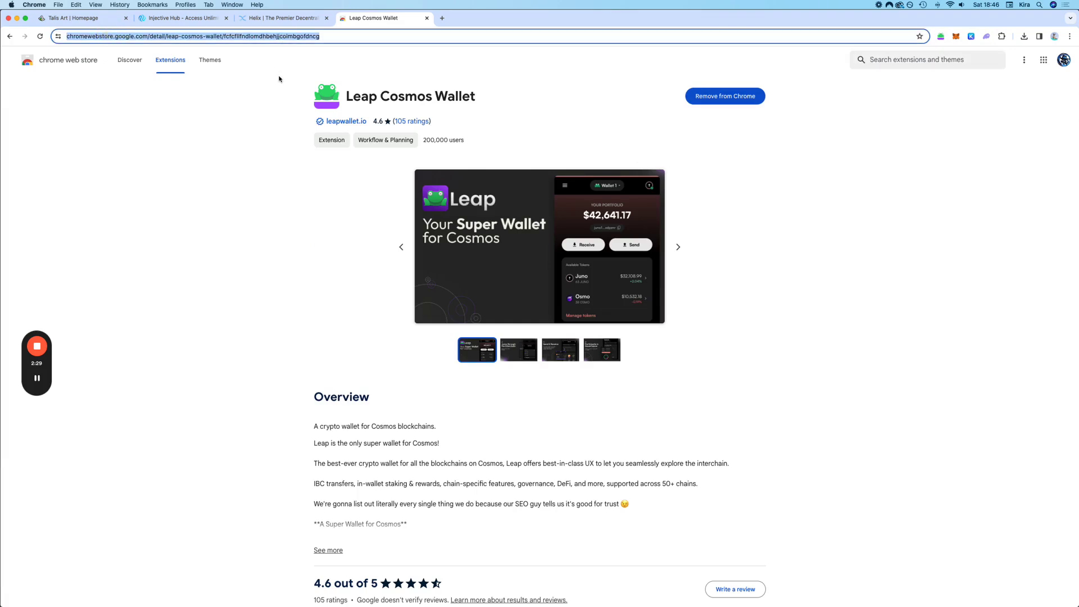
{"action": "type", "text": "kelr "}
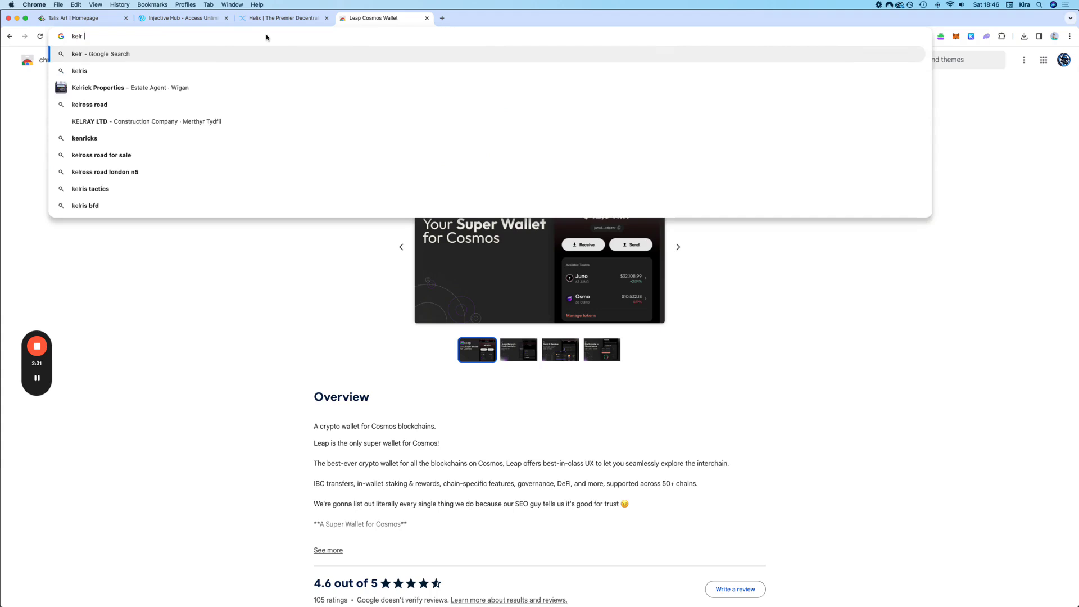
{"action": "type", "text": "wallet extension"}
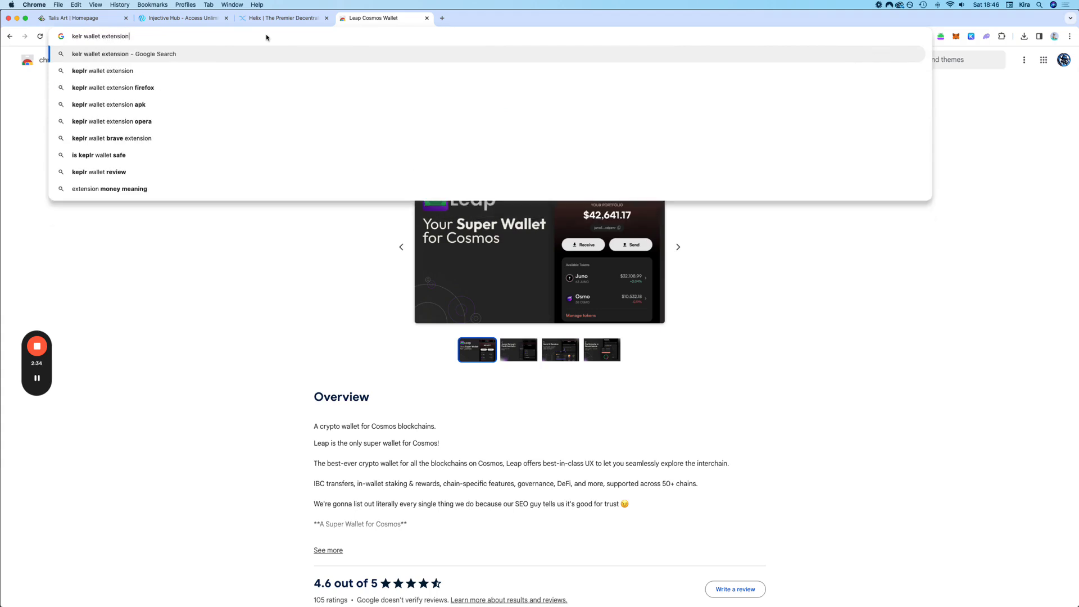
{"action": "key", "text": "Return"}
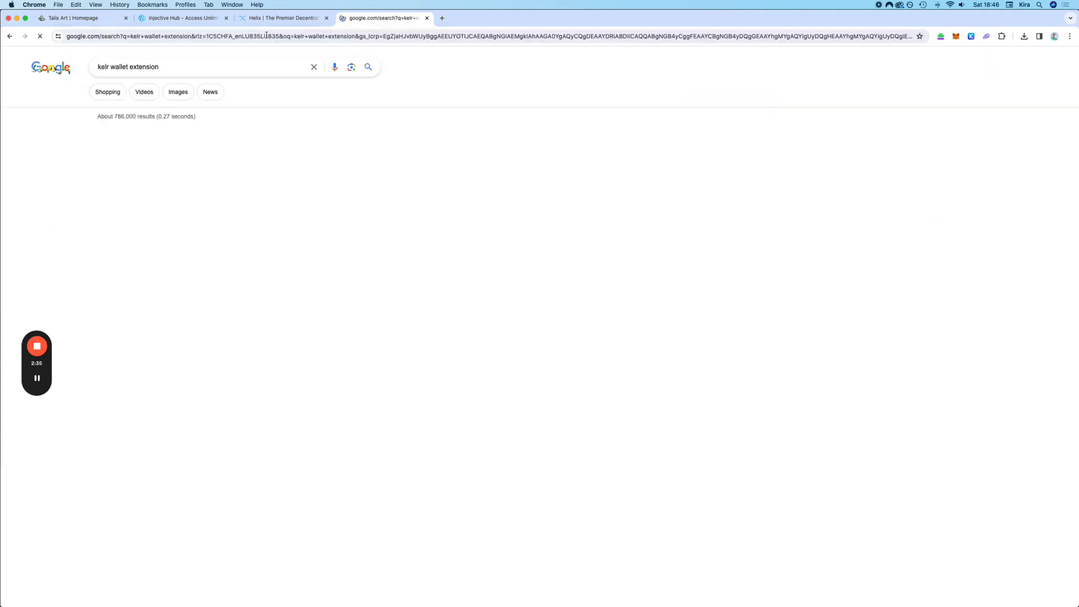
{"action": "left_click", "coordinate": [176, 131]}
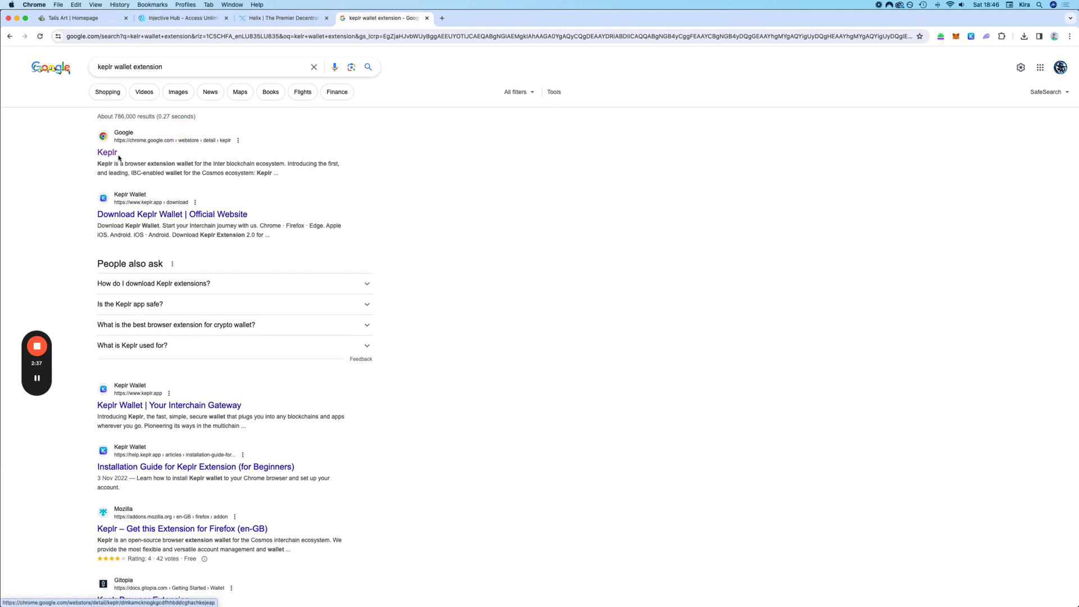
{"action": "left_click", "coordinate": [96, 152]}
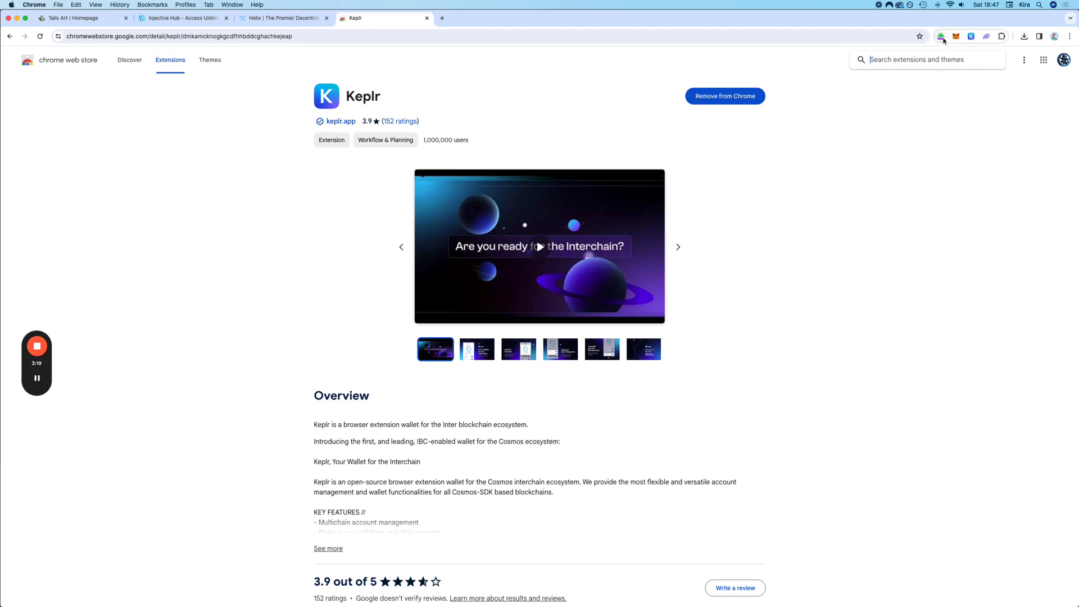
- Back on the Injective Hub bridge, connect Keplr as the Injective destination wallet
{"action": "left_click", "coordinate": [172, 21]}
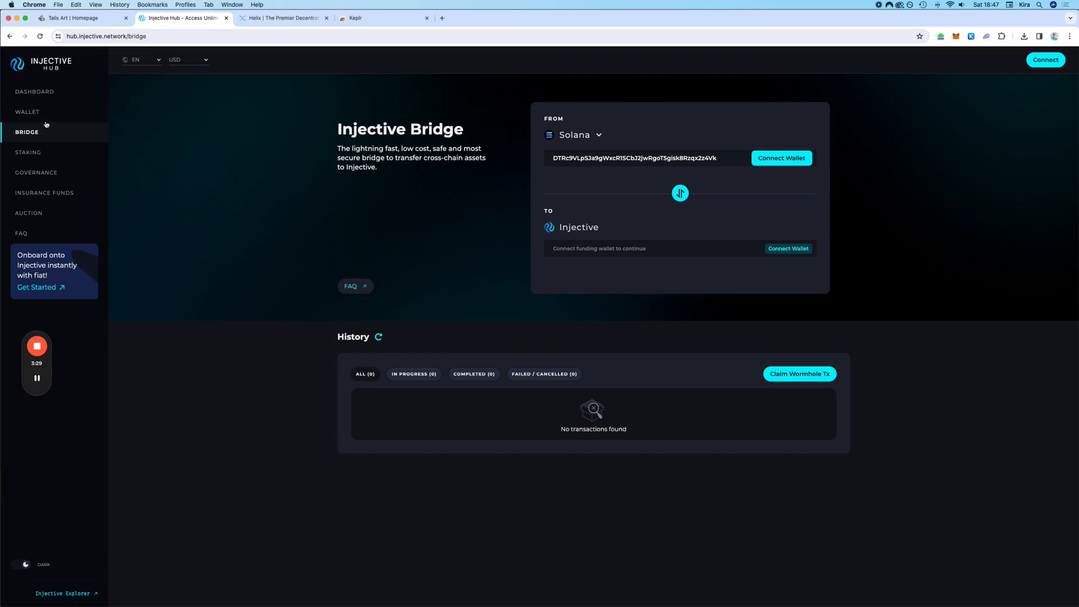
{"action": "left_click", "coordinate": [789, 249]}
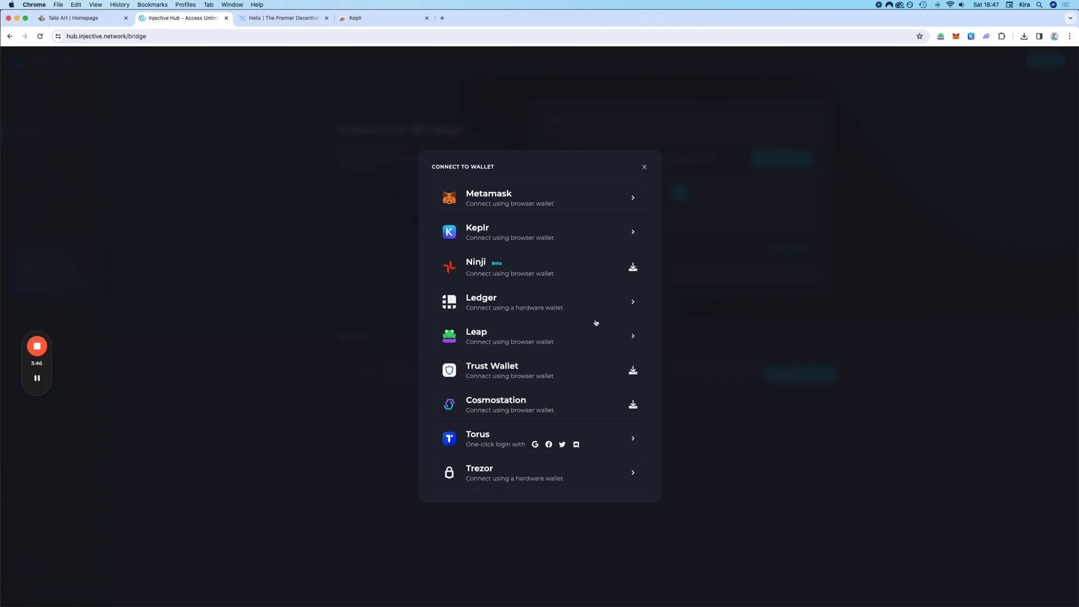
{"action": "left_click", "coordinate": [527, 232]}
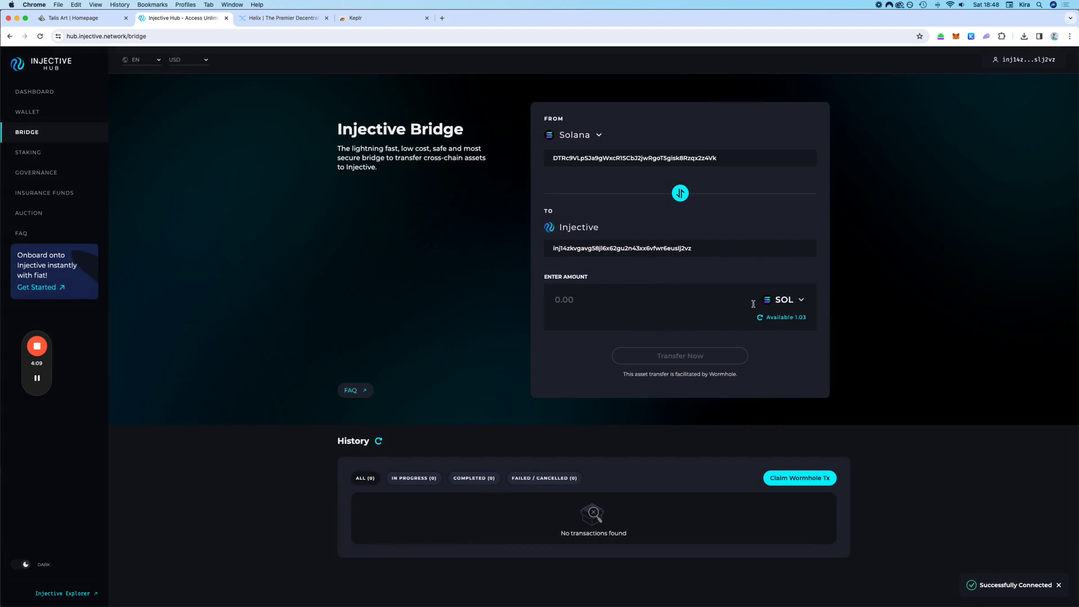
- Bridge 1 SOL from Solana to Injective and approve the transfer in Phantom
{"action": "left_click", "coordinate": [675, 300]}
{"action": "type", "text": "1"}
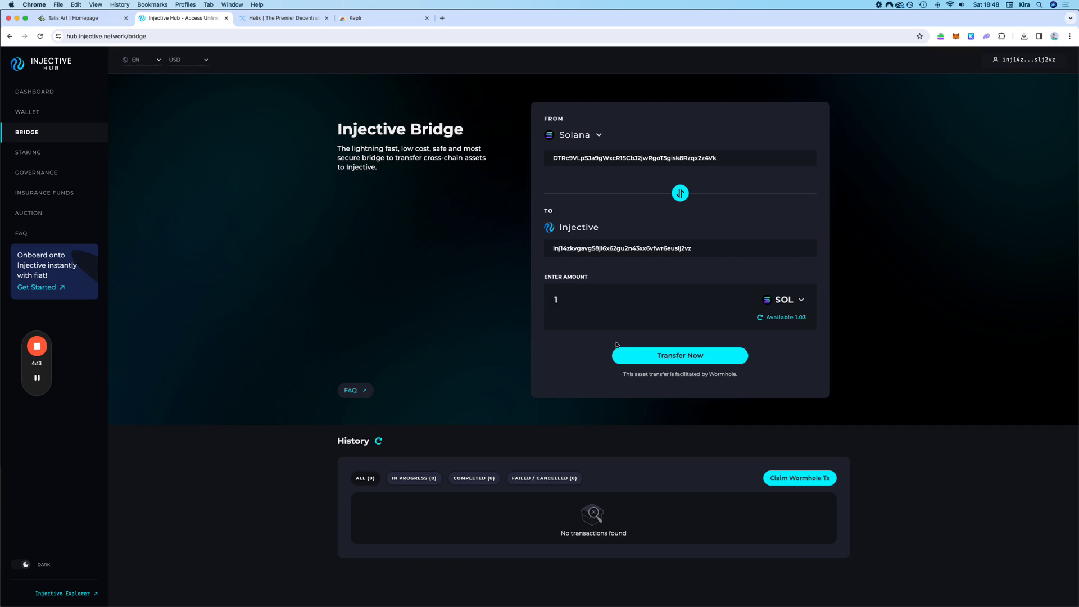
{"action": "left_click", "coordinate": [691, 356]}
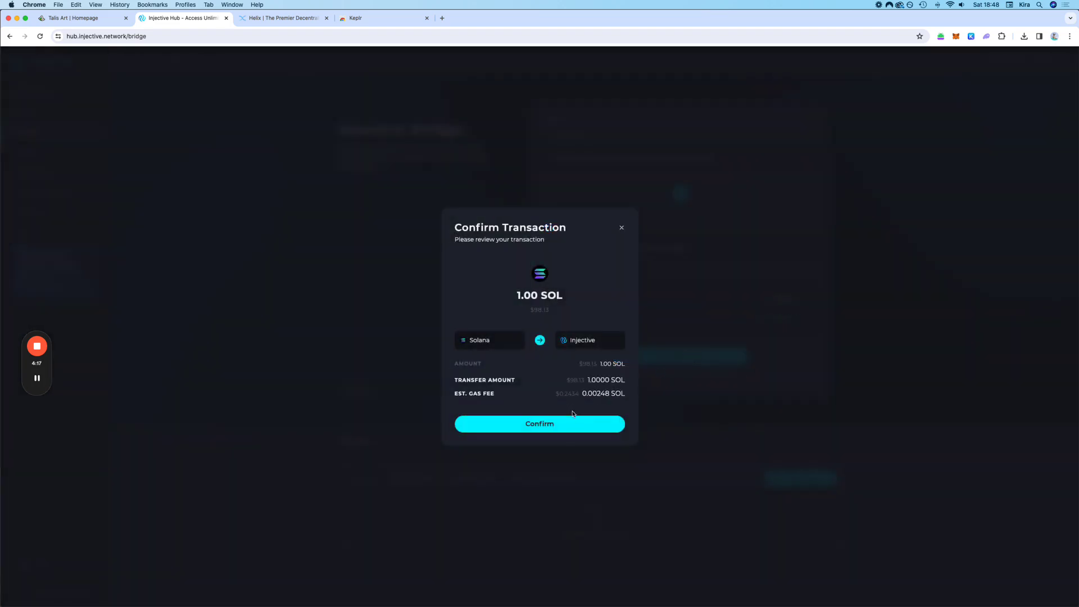
{"action": "left_click", "coordinate": [559, 428]}
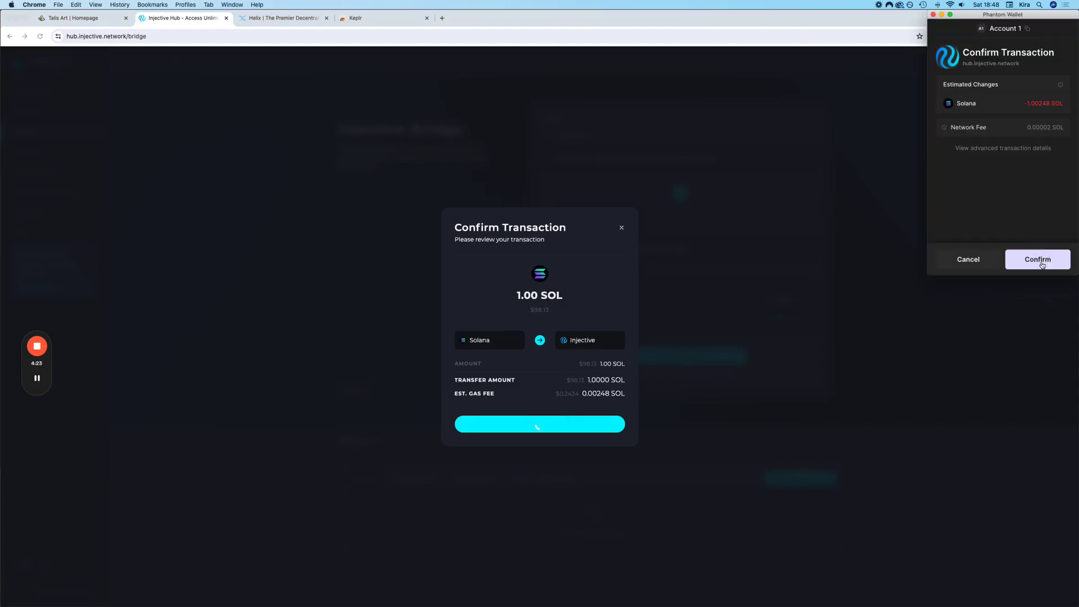
{"action": "left_click", "coordinate": [1041, 262]}
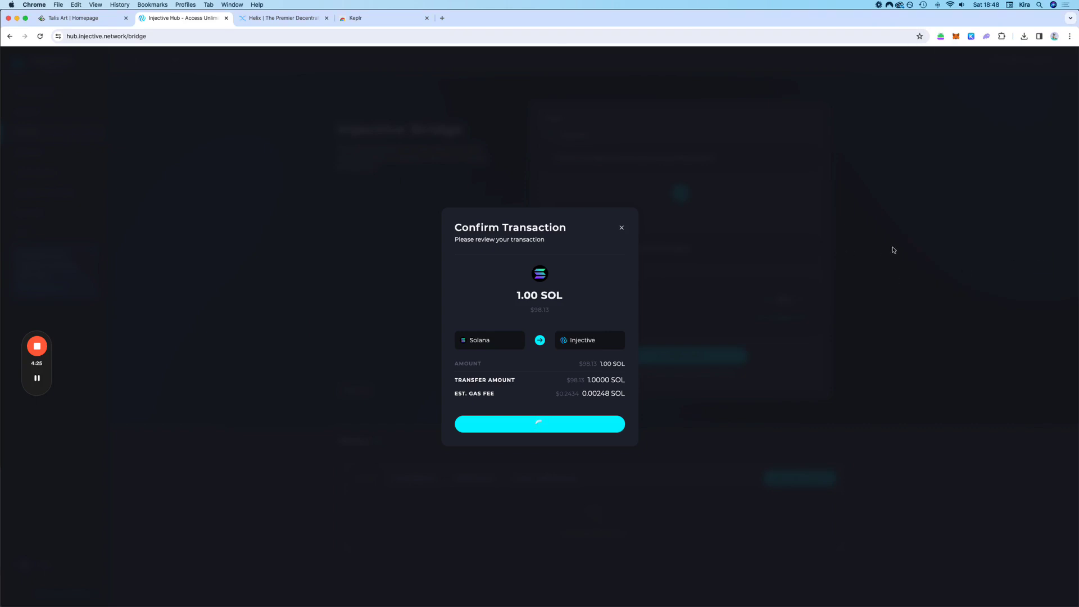
- Redeem the bridged 1.00 SOL on Injective and approve the transaction in Keplr
{"action": "mouse_move", "coordinate": [36, 379]}
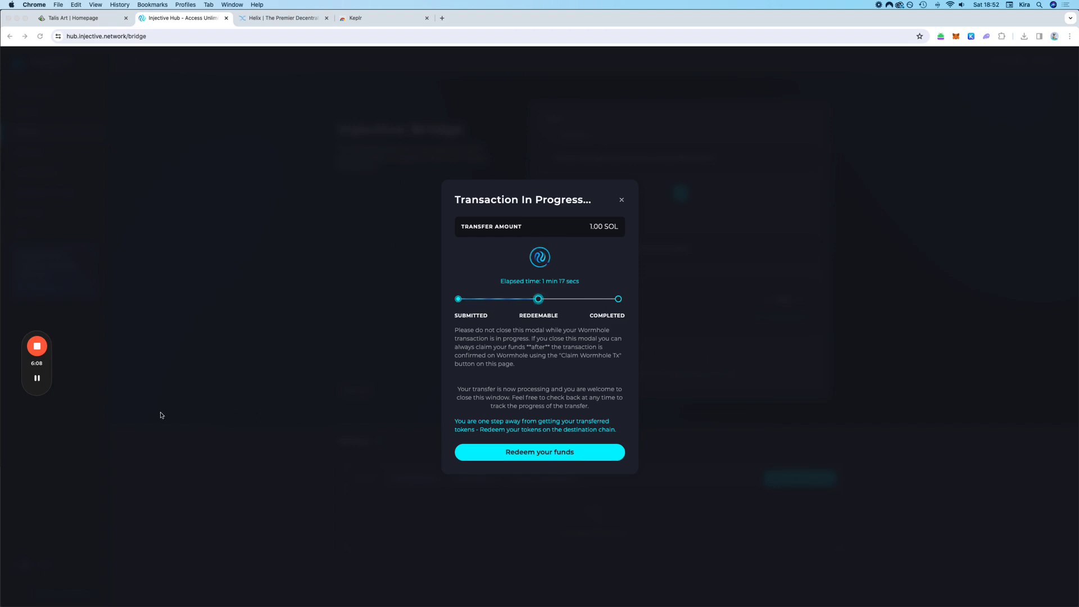
{"action": "left_click", "coordinate": [37, 378]}
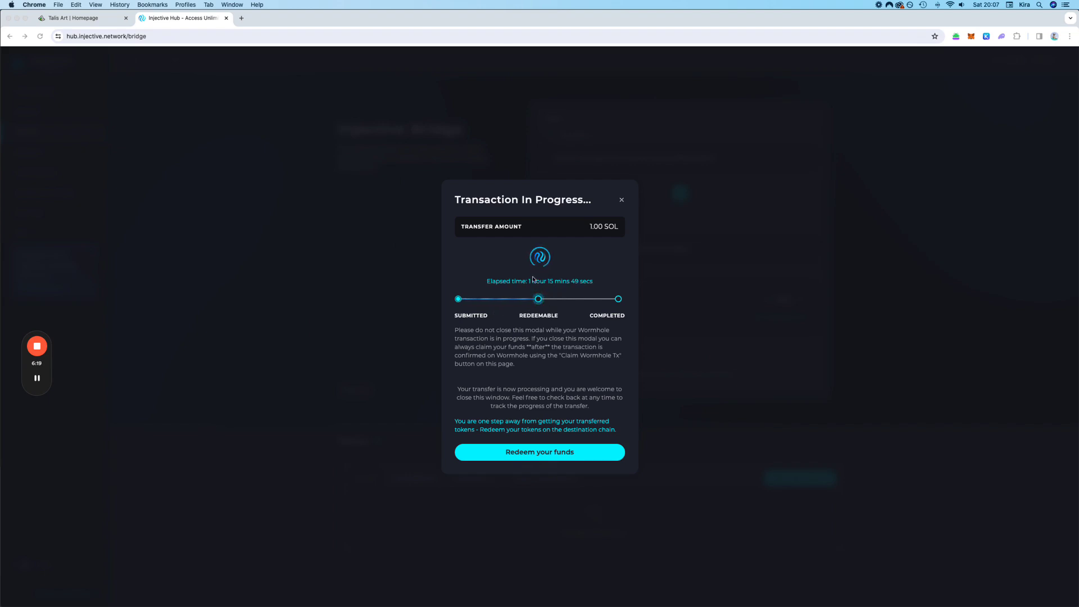
{"action": "left_click", "coordinate": [533, 453]}
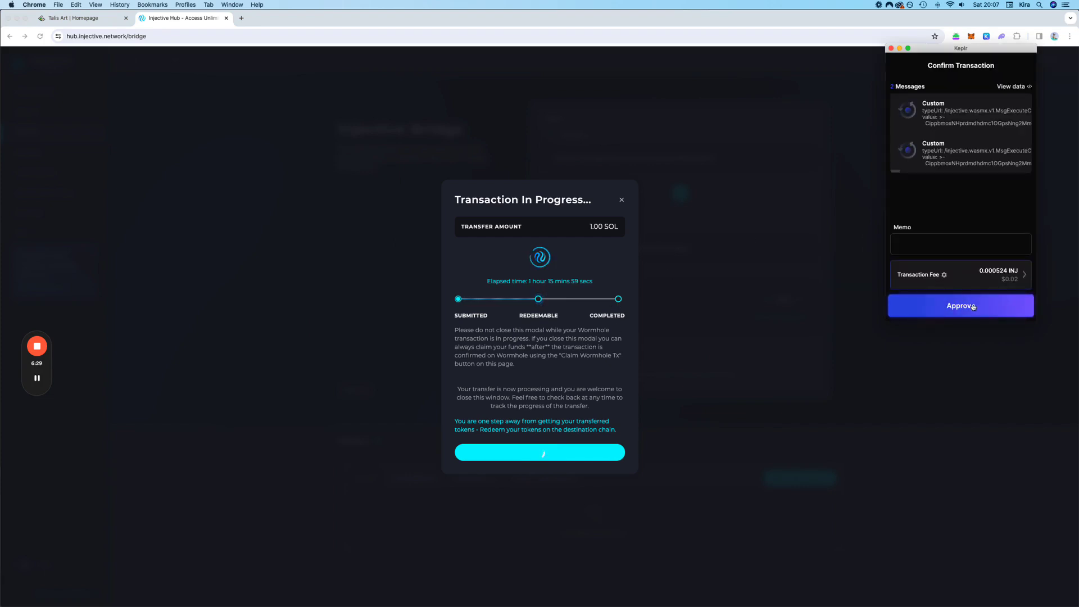
{"action": "left_click", "coordinate": [966, 308]}
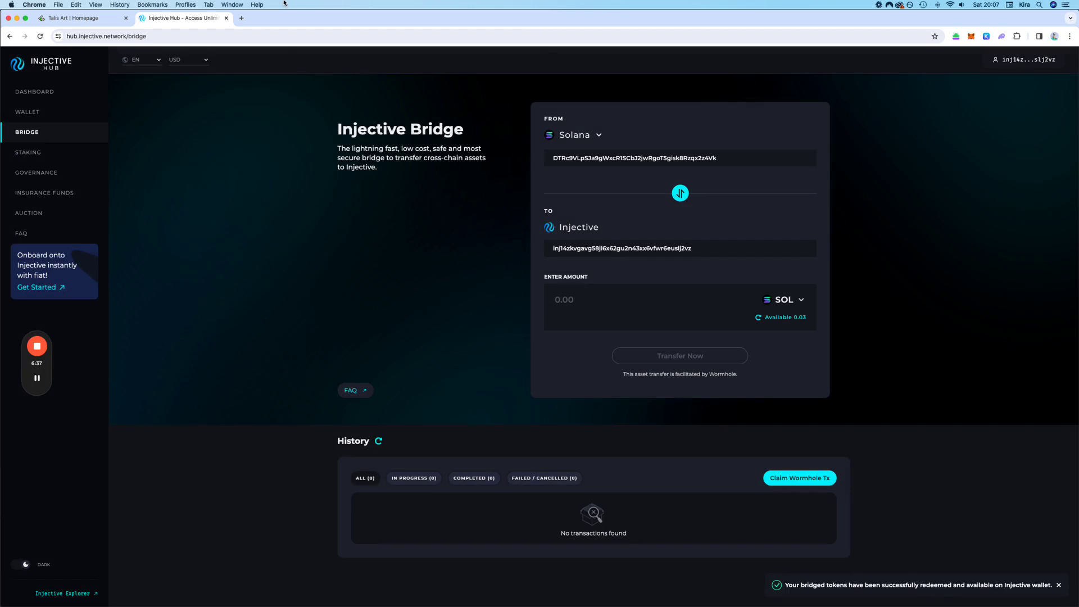
- Load helixapp in a new tab, then view Injective Hub wallet balances of 1.98 INJ and 1.00 SOL
{"action": "left_click", "coordinate": [245, 20]}
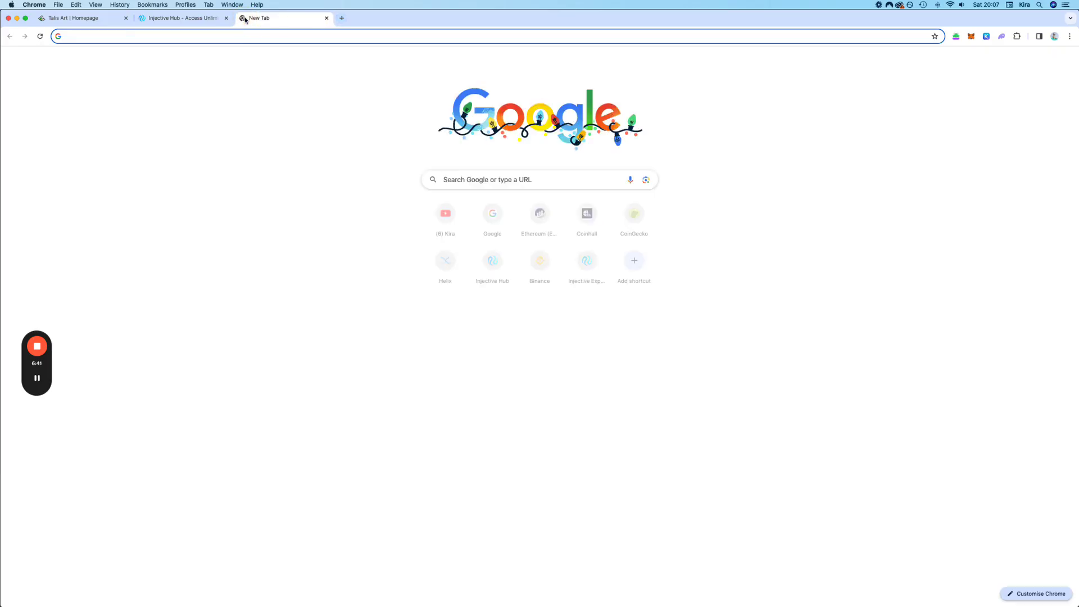
{"action": "type", "text": "helixapp"}
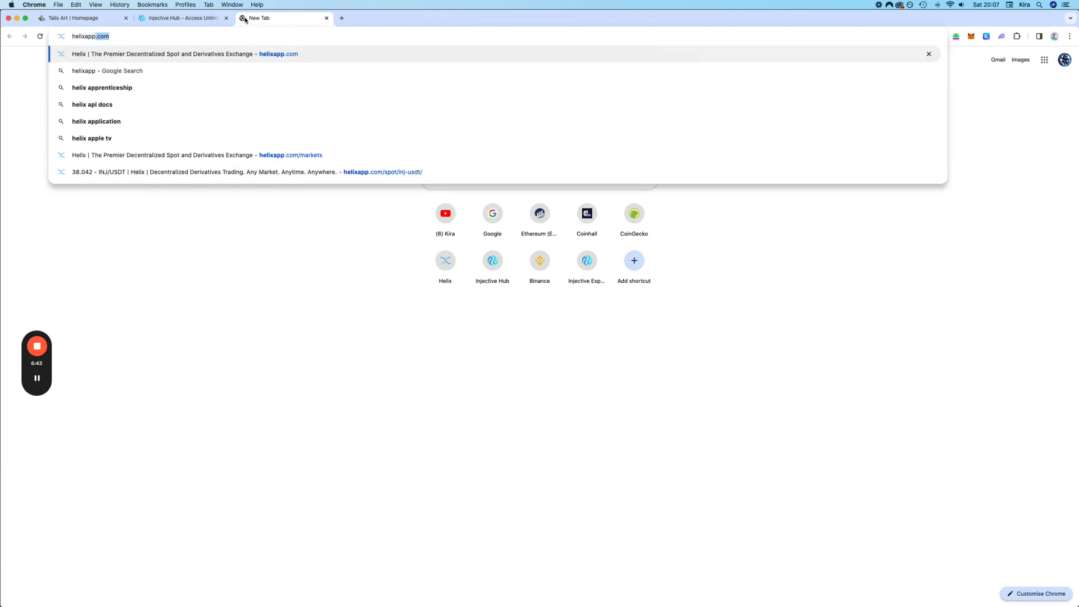
{"action": "key", "text": "Return"}
{"action": "left_click", "coordinate": [169, 18]}
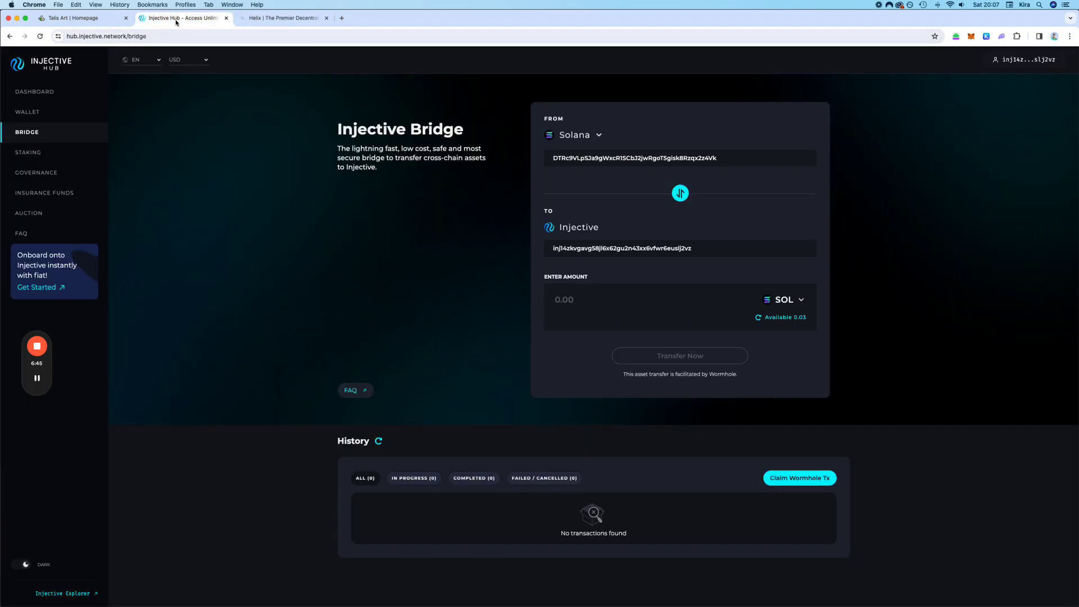
{"action": "left_click", "coordinate": [31, 111]}
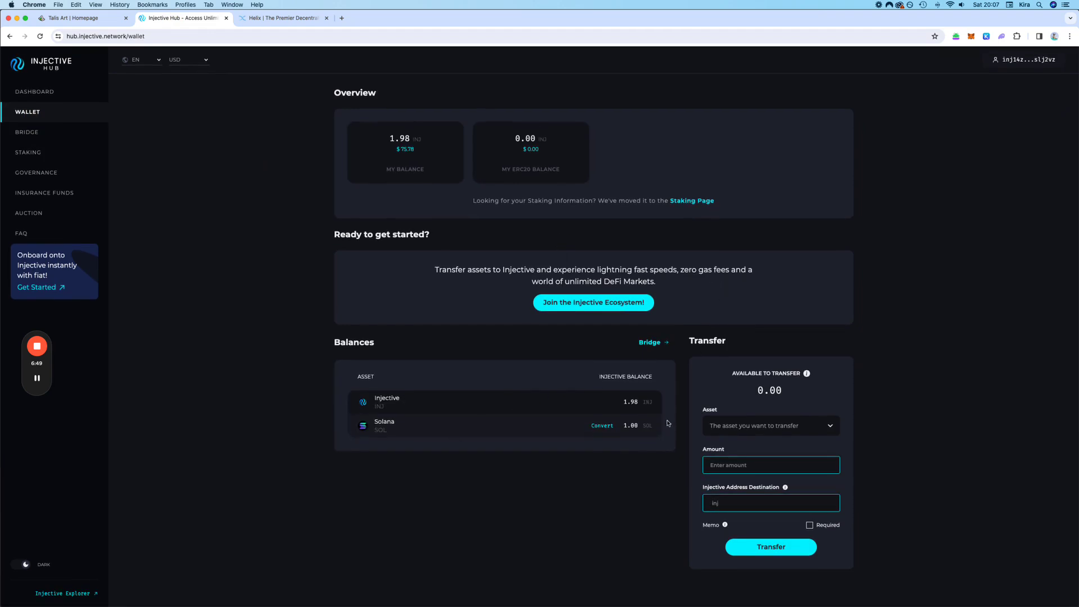
- On Helix, disconnect the current wallet and review the Keplr wallet balance
{"action": "left_click", "coordinate": [274, 19]}
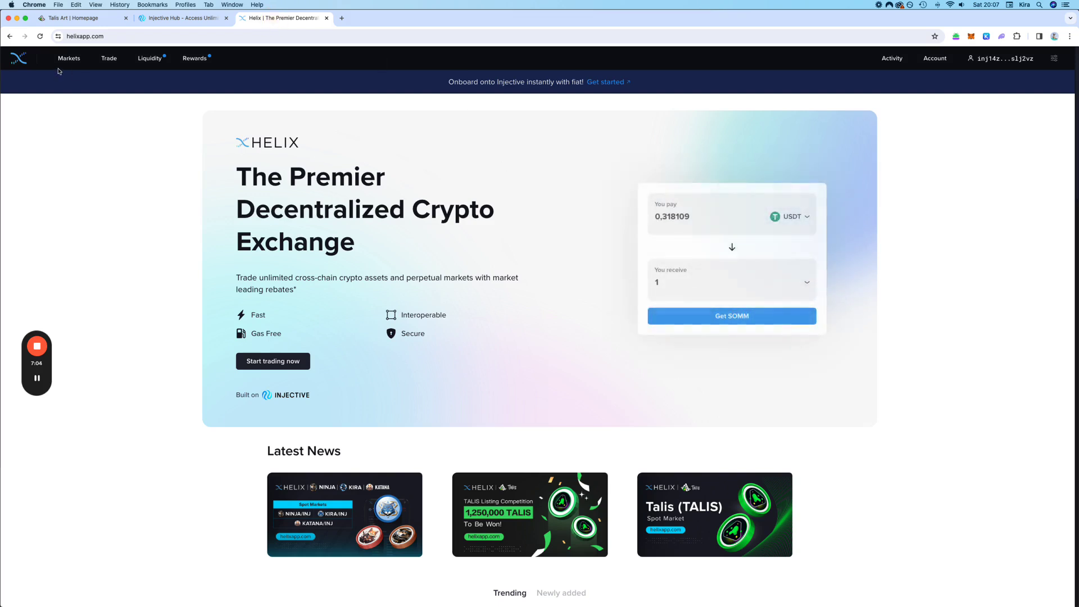
{"action": "mouse_move", "coordinate": [1001, 59]}
{"action": "left_click", "coordinate": [1056, 88]}
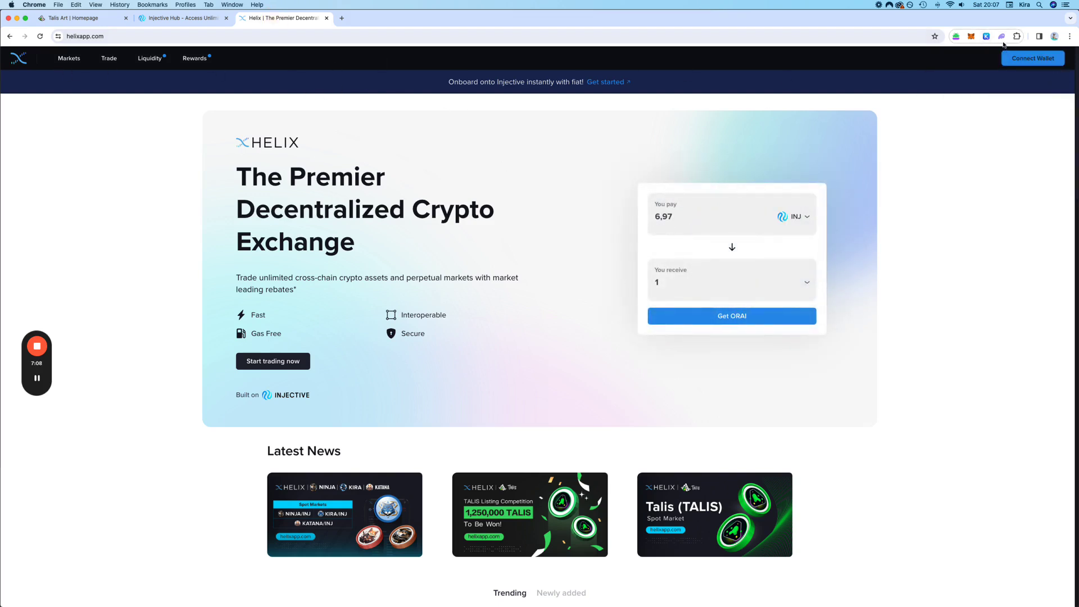
{"action": "left_click", "coordinate": [986, 37]}
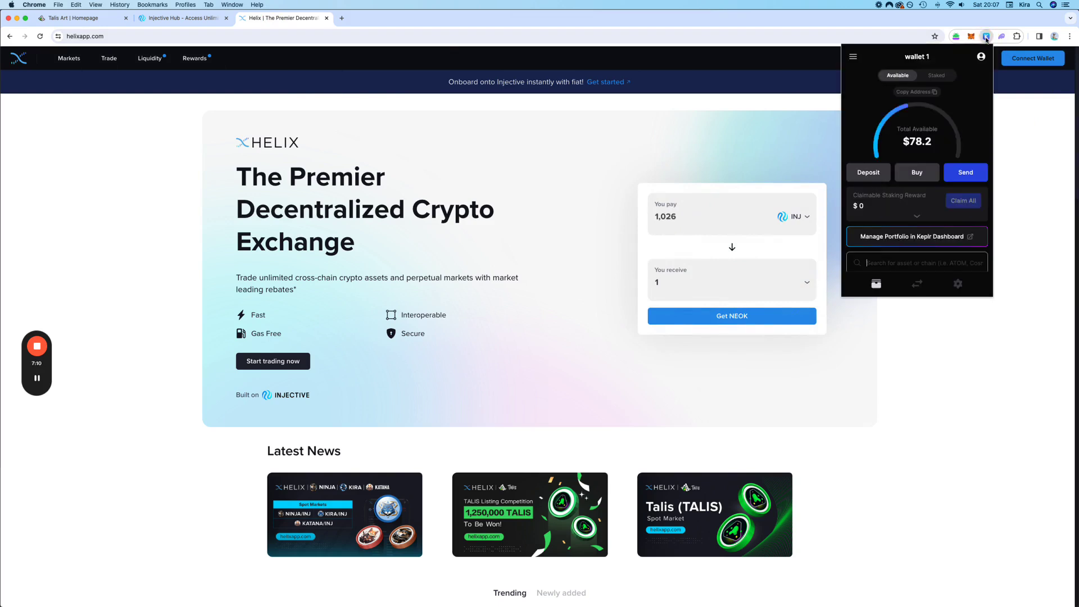
{"action": "left_click", "coordinate": [987, 37]}
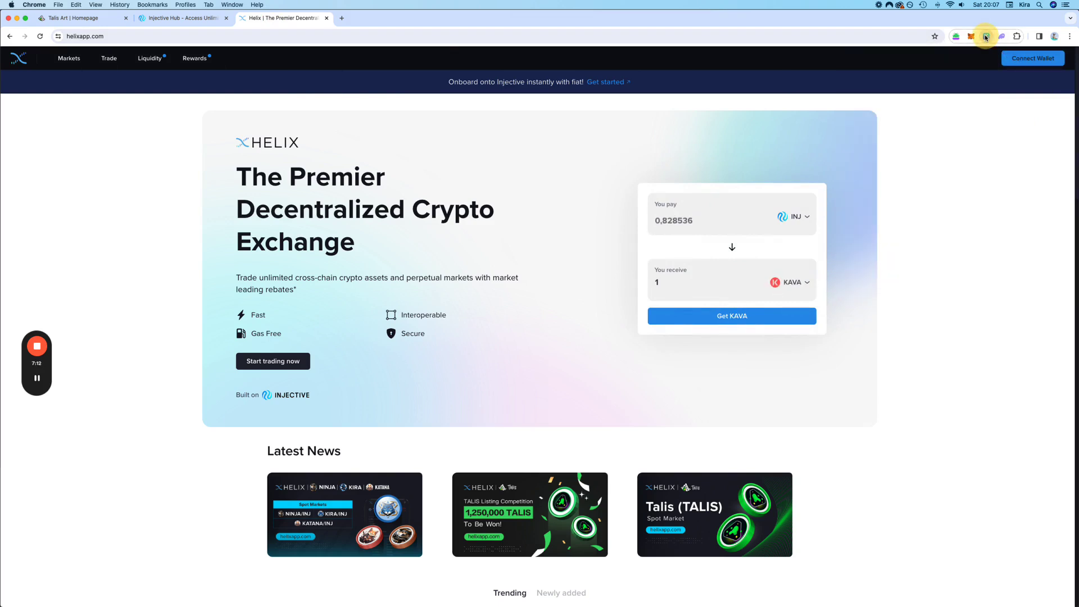
{"action": "left_click", "coordinate": [987, 37]}
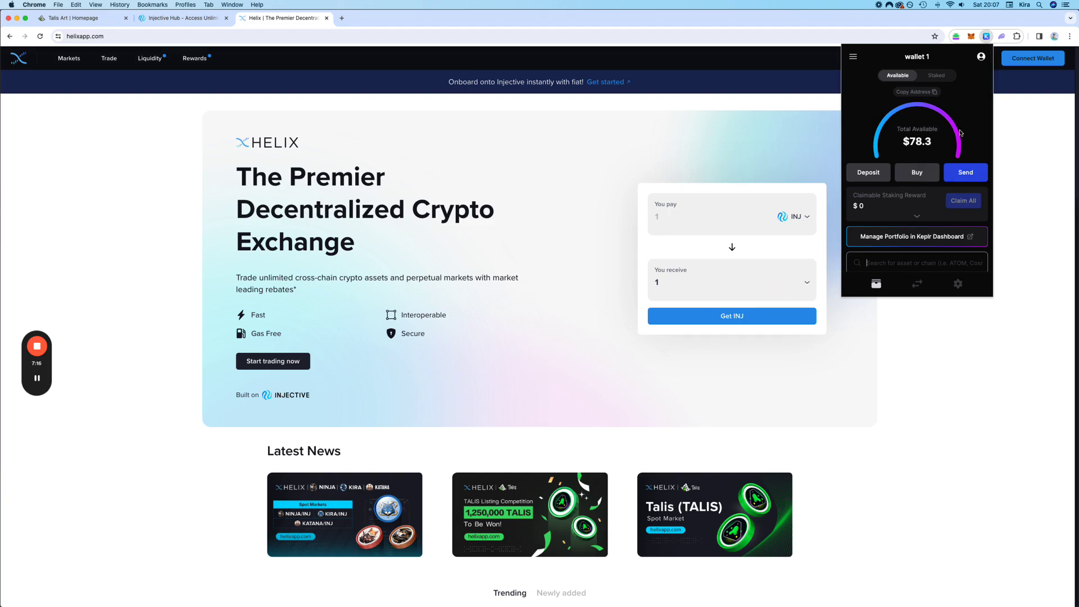
{"action": "scroll", "coordinate": [960, 132], "scroll_direction": "down", "scroll_amount": 2}
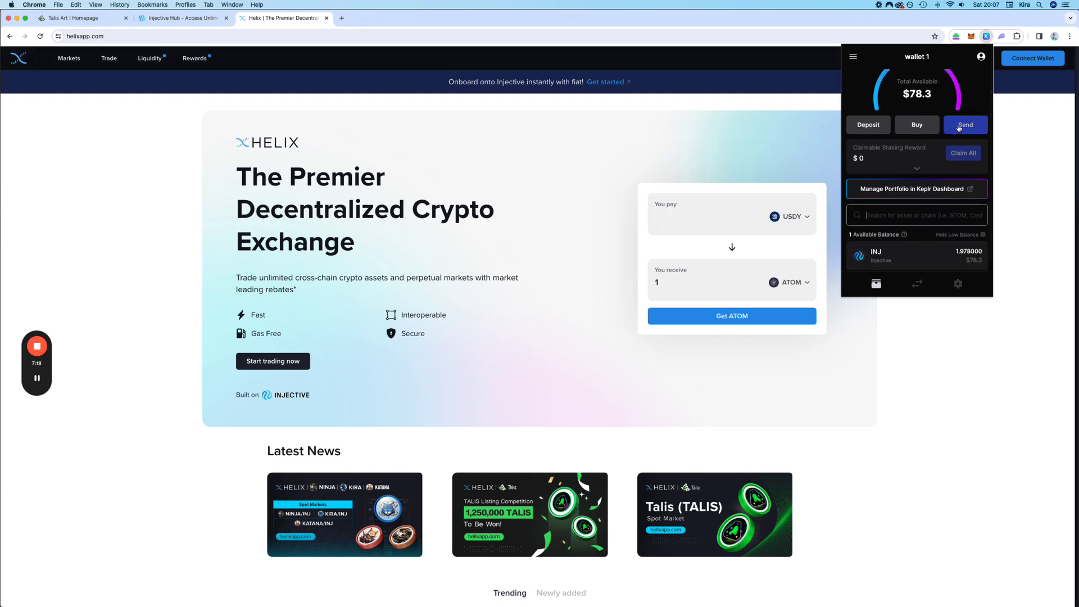
{"action": "scroll", "coordinate": [959, 129], "scroll_direction": "down", "scroll_amount": 1}
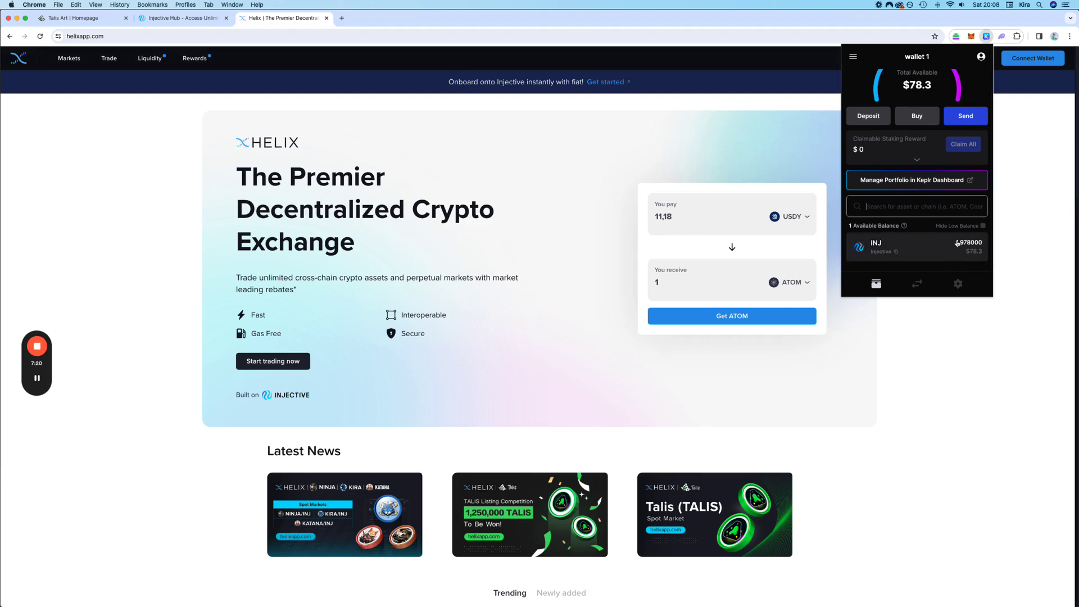
{"action": "left_click", "coordinate": [1009, 82]}
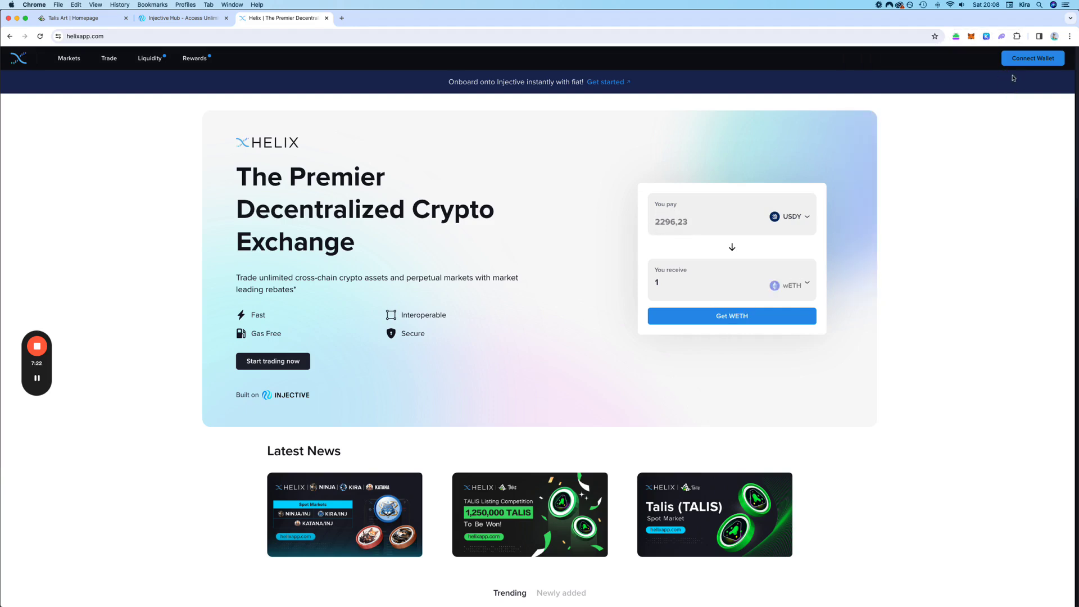
- Accept Helix's terms and connect the Keplr wallet
{"action": "left_click", "coordinate": [1025, 62]}
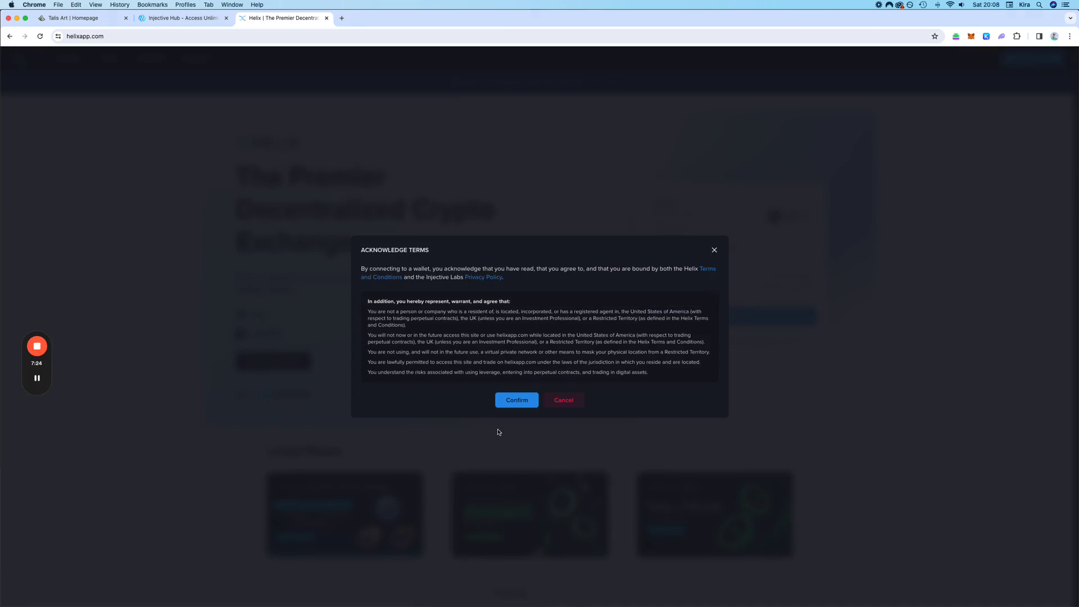
{"action": "left_click", "coordinate": [532, 399]}
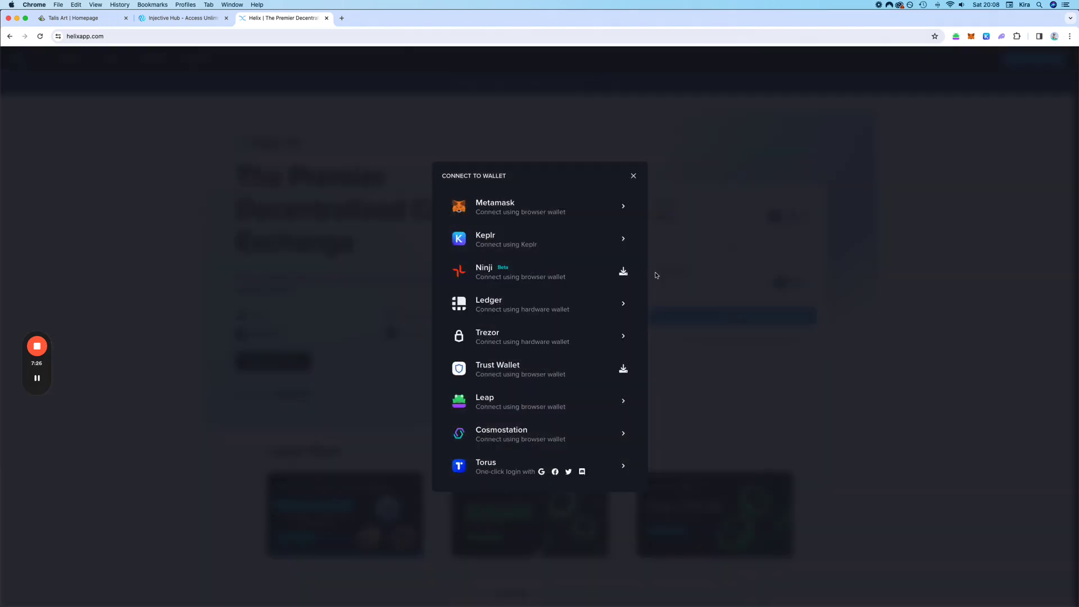
{"action": "left_click", "coordinate": [514, 237]}
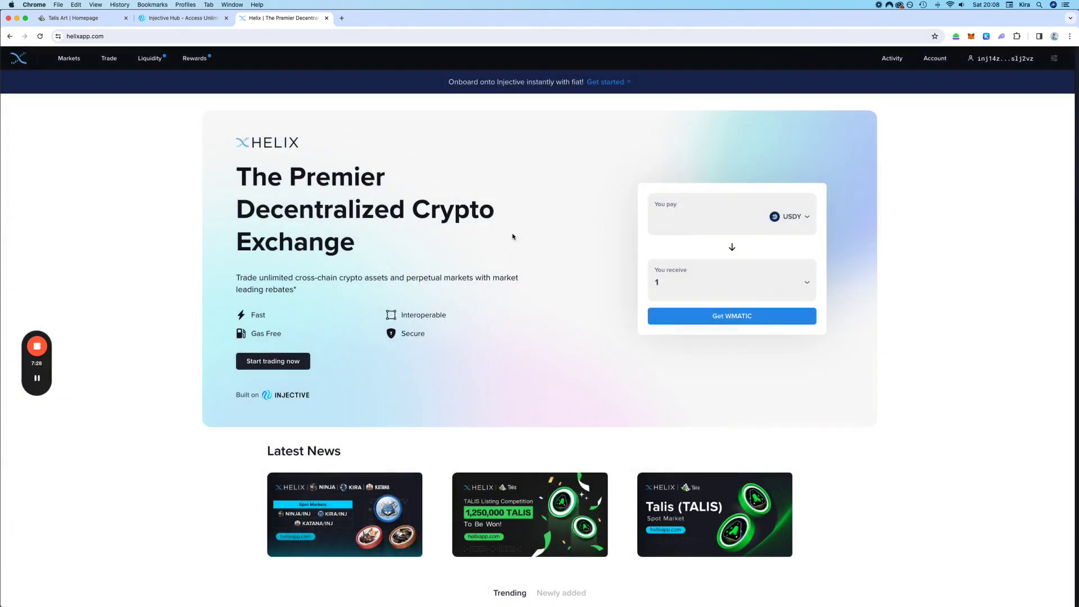
- Go to the Swap page, then open the INJ/USDT spot trading market
{"action": "mouse_move", "coordinate": [109, 58]}
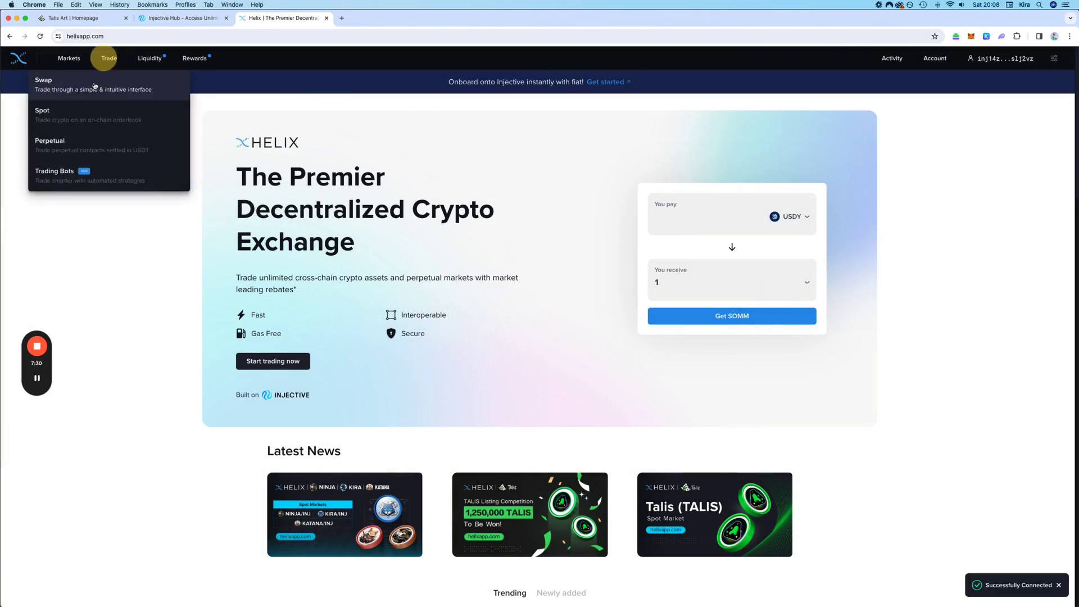
{"action": "left_click", "coordinate": [92, 81]}
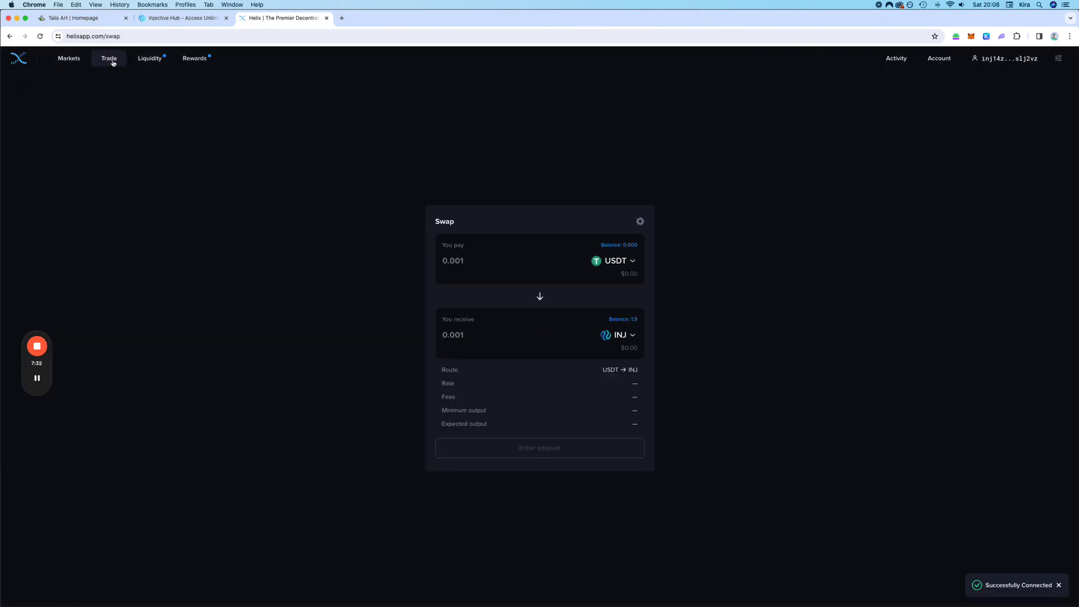
{"action": "mouse_move", "coordinate": [109, 58]}
{"action": "left_click", "coordinate": [78, 113]}
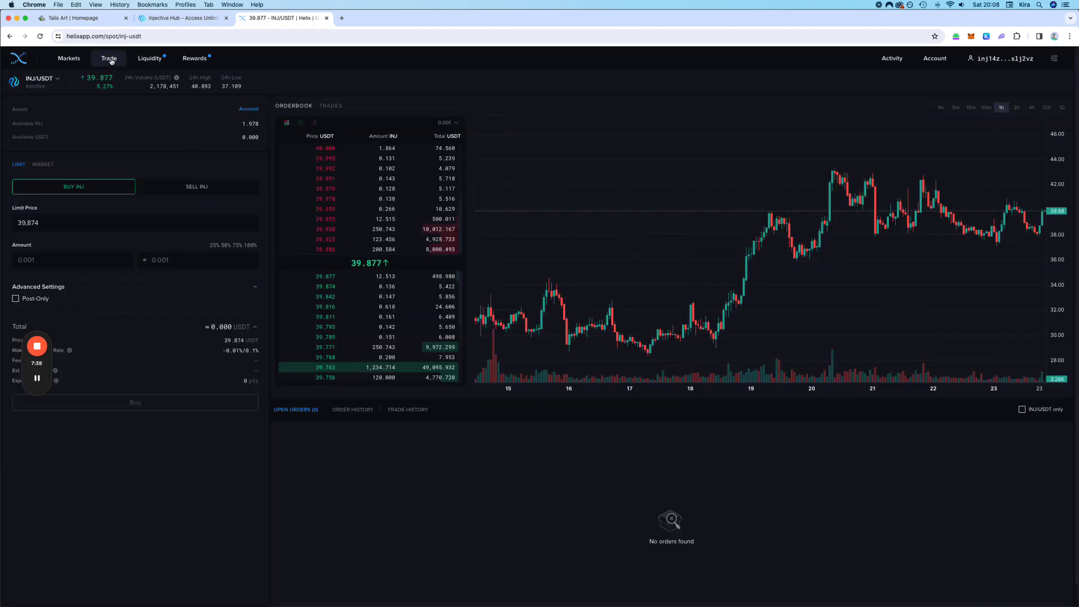
- Set the INJ/USDT order form to a Market order
{"action": "mouse_move", "coordinate": [111, 61]}
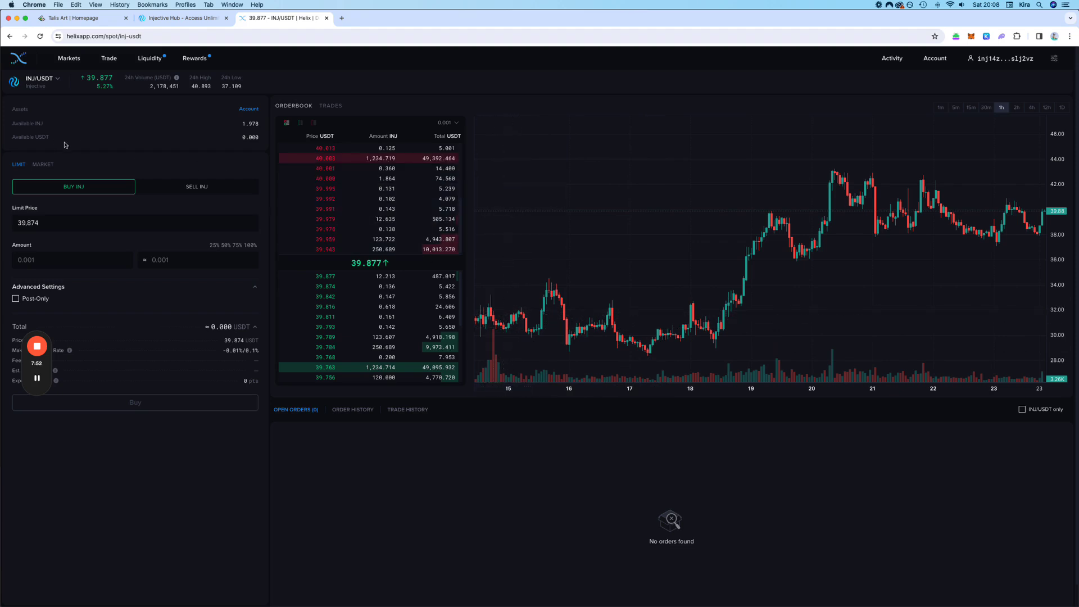
{"action": "left_click", "coordinate": [42, 164]}
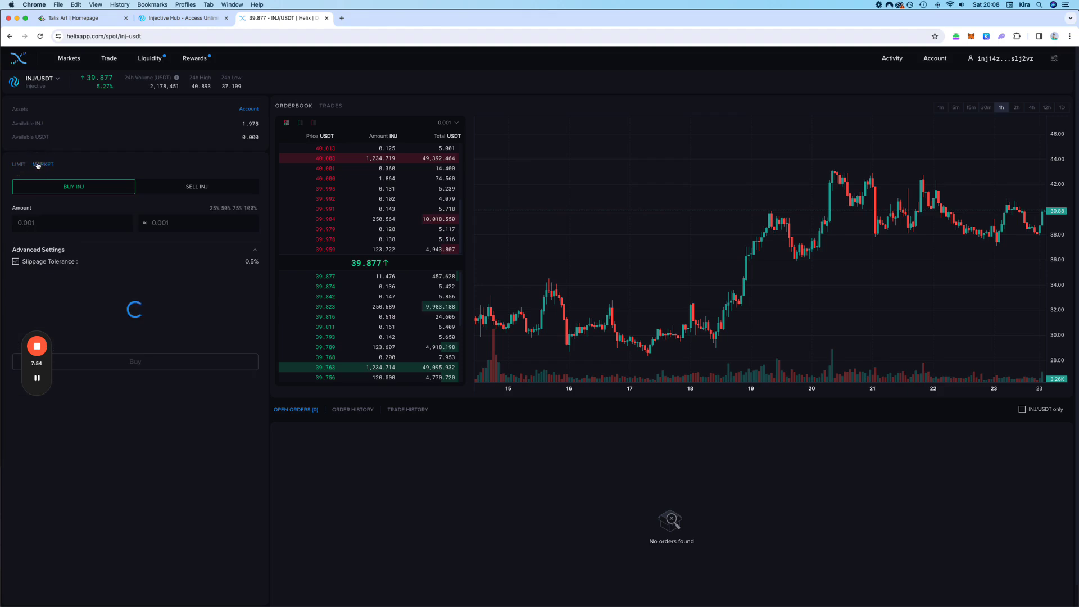
{"action": "left_click", "coordinate": [23, 164]}
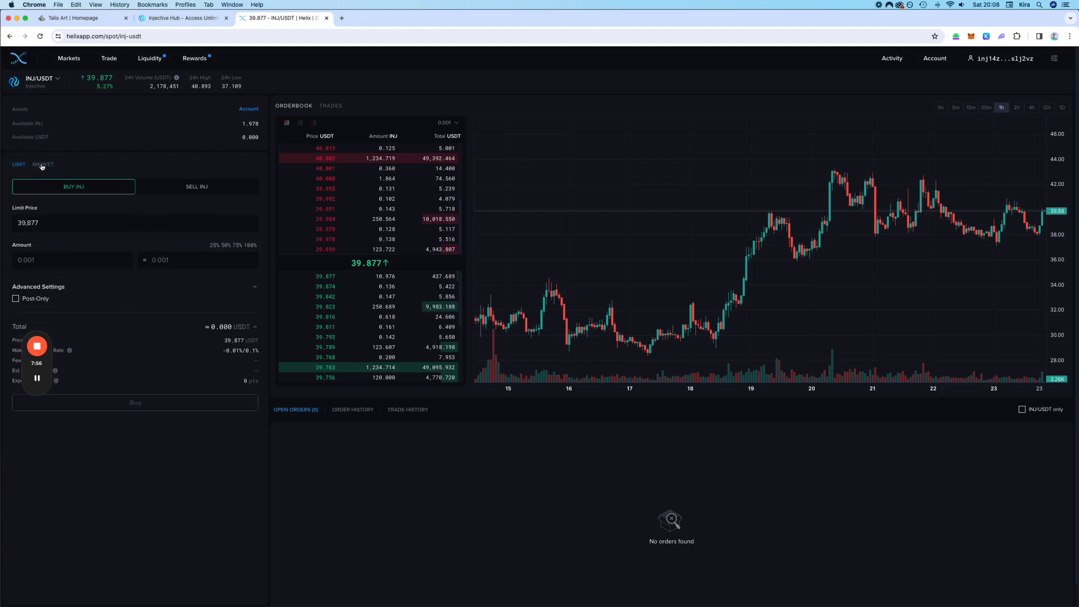
{"action": "left_click", "coordinate": [44, 165]}
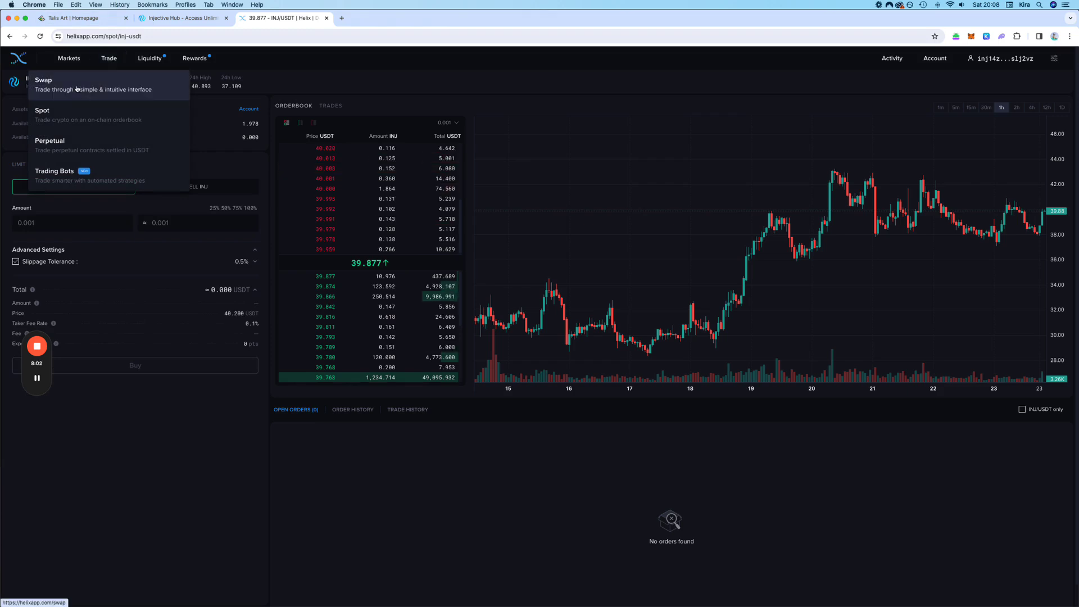
- Swap the entire 1.000 SOL balance for INJ and approve it in Keplr
{"action": "left_click", "coordinate": [77, 88]}
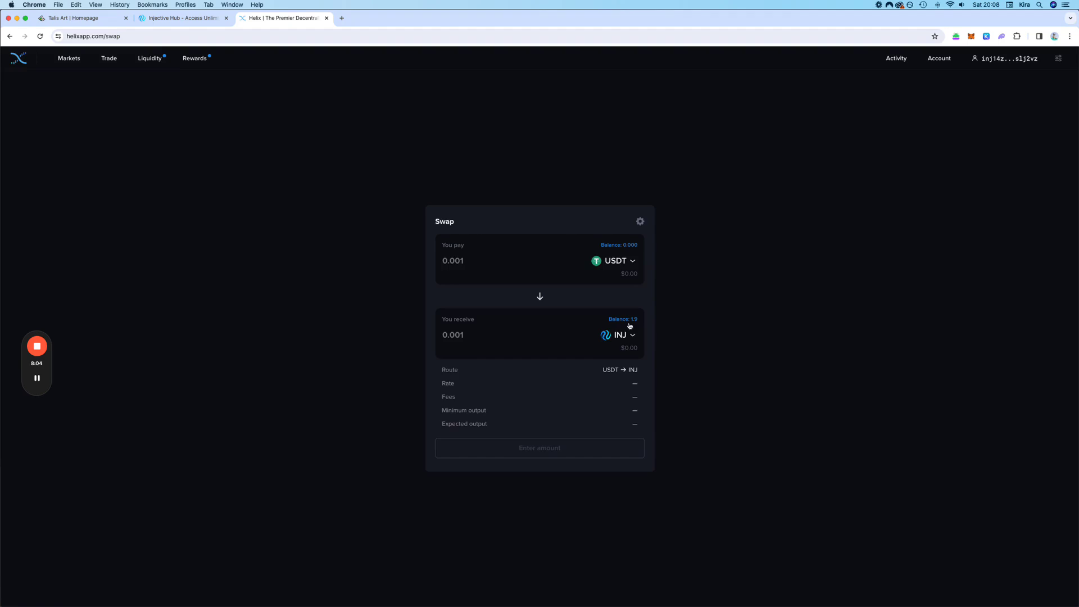
{"action": "left_click", "coordinate": [618, 261]}
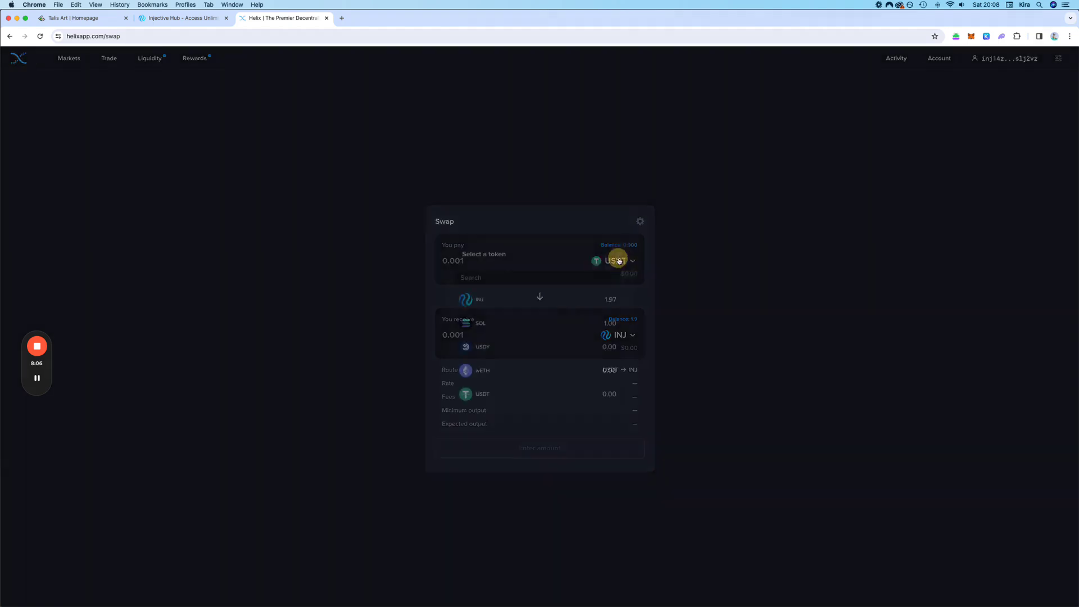
{"action": "left_click", "coordinate": [609, 325]}
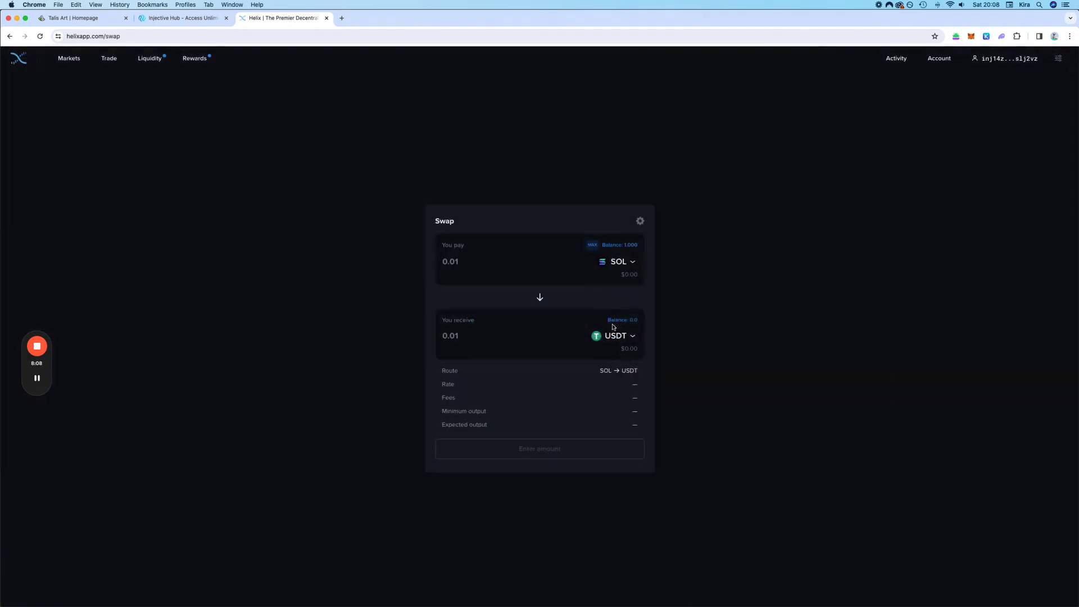
{"action": "left_click", "coordinate": [626, 340]}
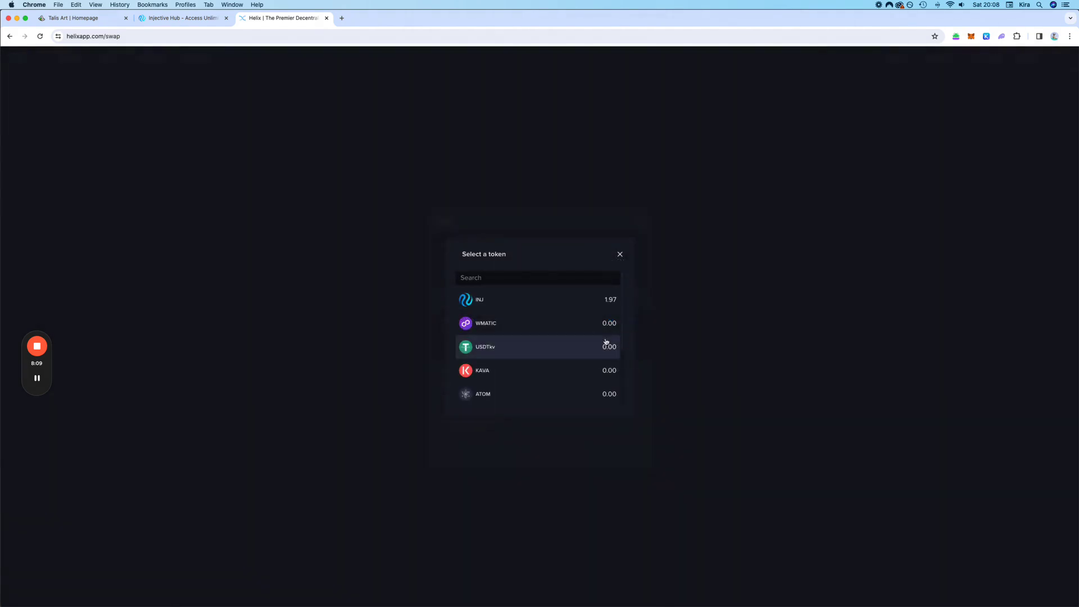
{"action": "left_click", "coordinate": [548, 299]}
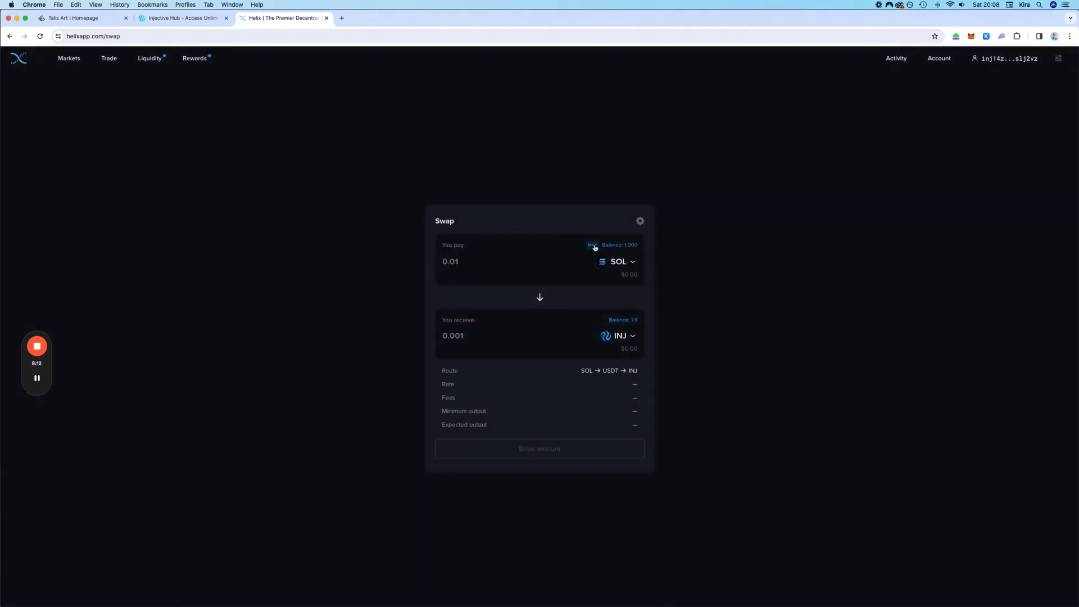
{"action": "left_click", "coordinate": [594, 245]}
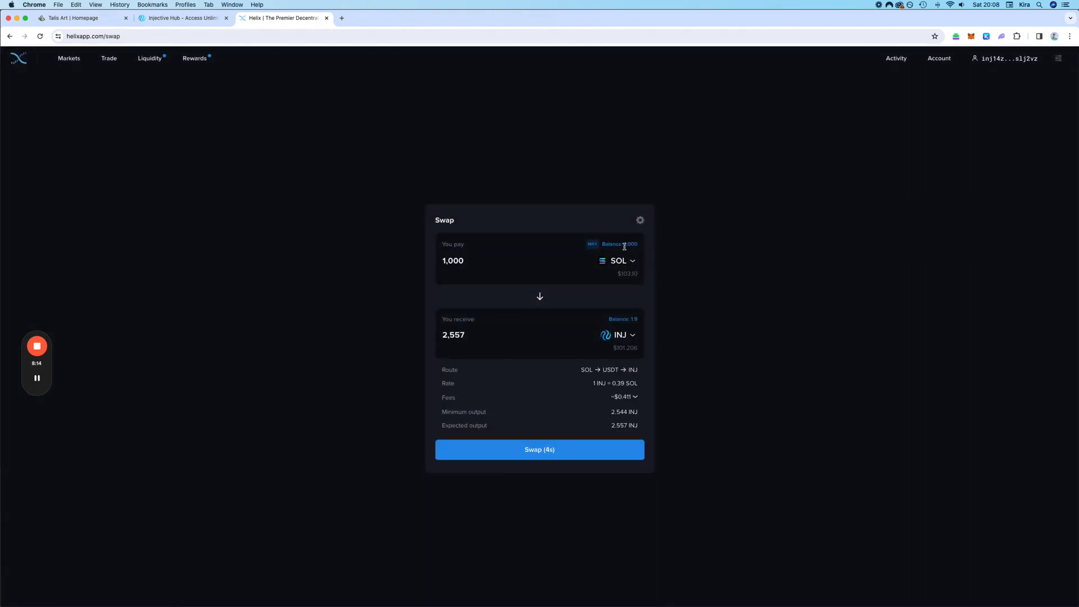
{"action": "left_click", "coordinate": [552, 448]}
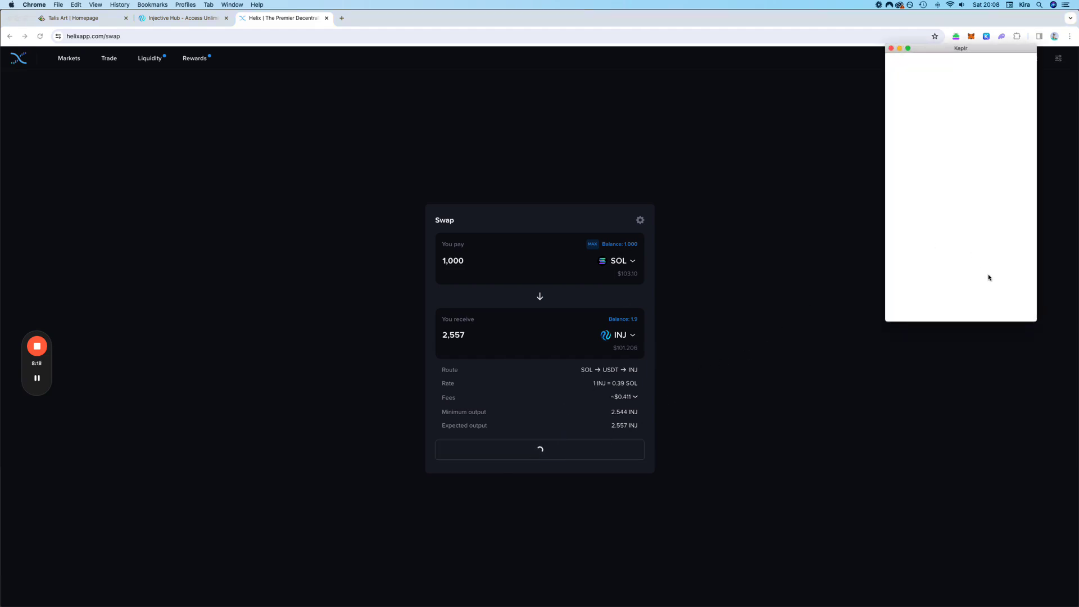
{"action": "left_click", "coordinate": [992, 308]}
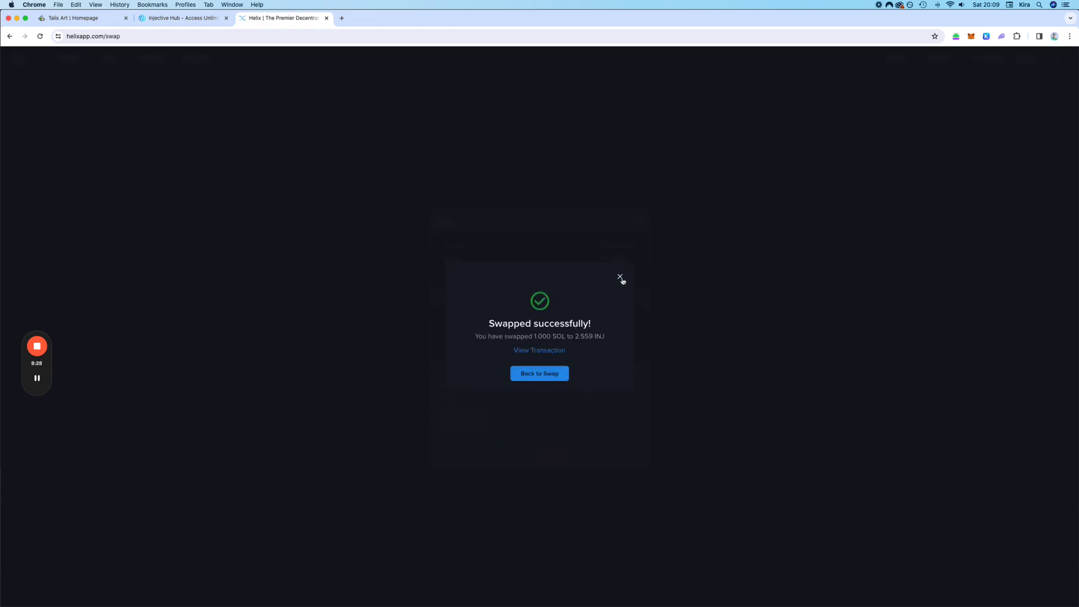
- Dismiss the swap success message and confirm Keplr shows 4.537 INJ
{"action": "left_click", "coordinate": [620, 276]}
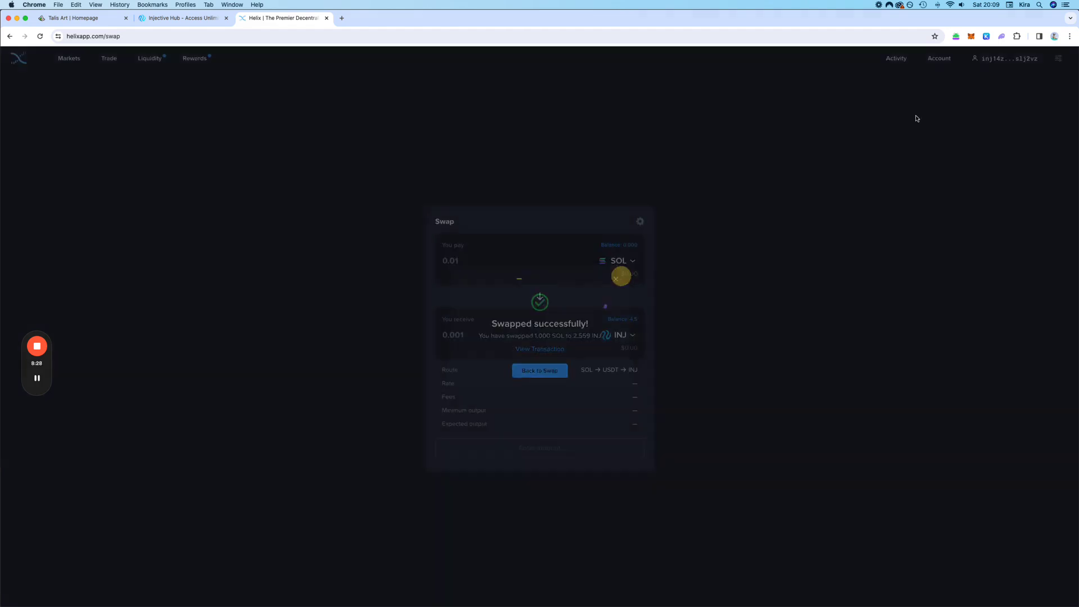
{"action": "left_click", "coordinate": [986, 36]}
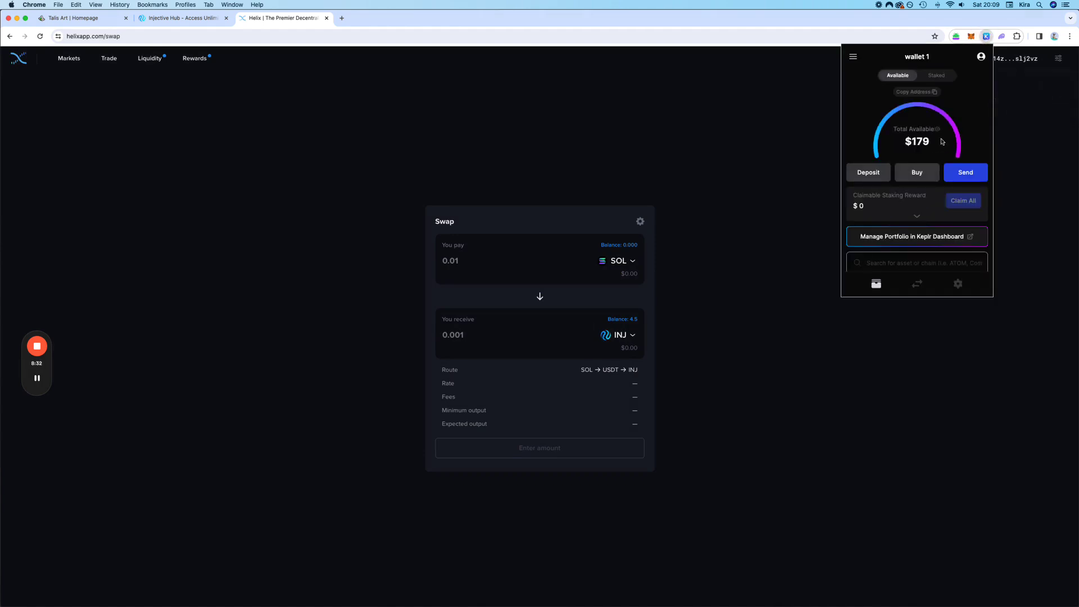
{"action": "scroll", "coordinate": [919, 149], "scroll_direction": "down", "scroll_amount": 2}
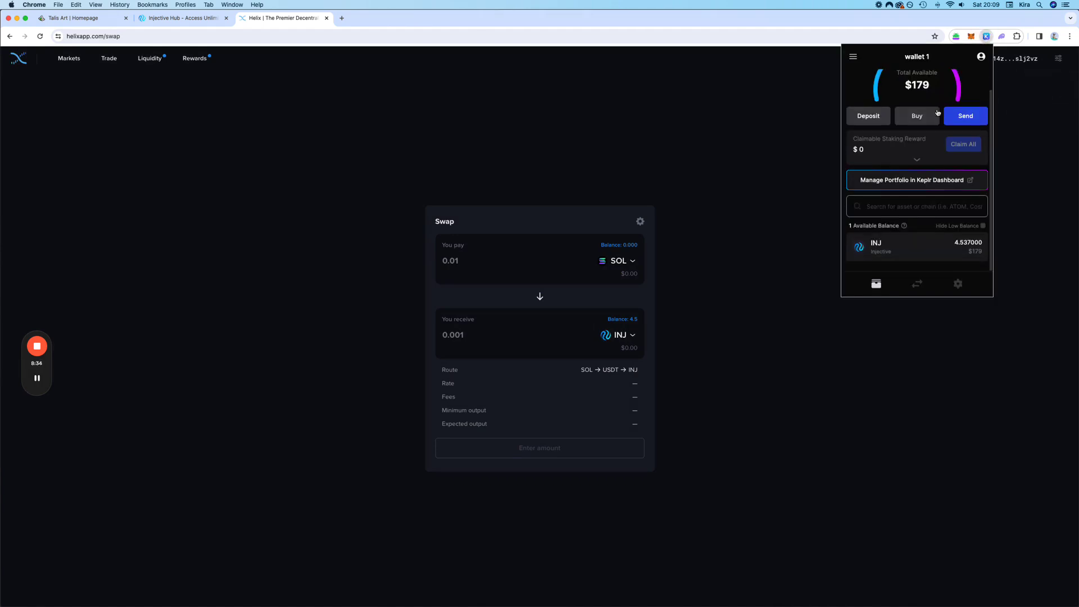
{"action": "scroll", "coordinate": [922, 160], "scroll_direction": "up", "scroll_amount": 2}
{"action": "left_click", "coordinate": [822, 105]}
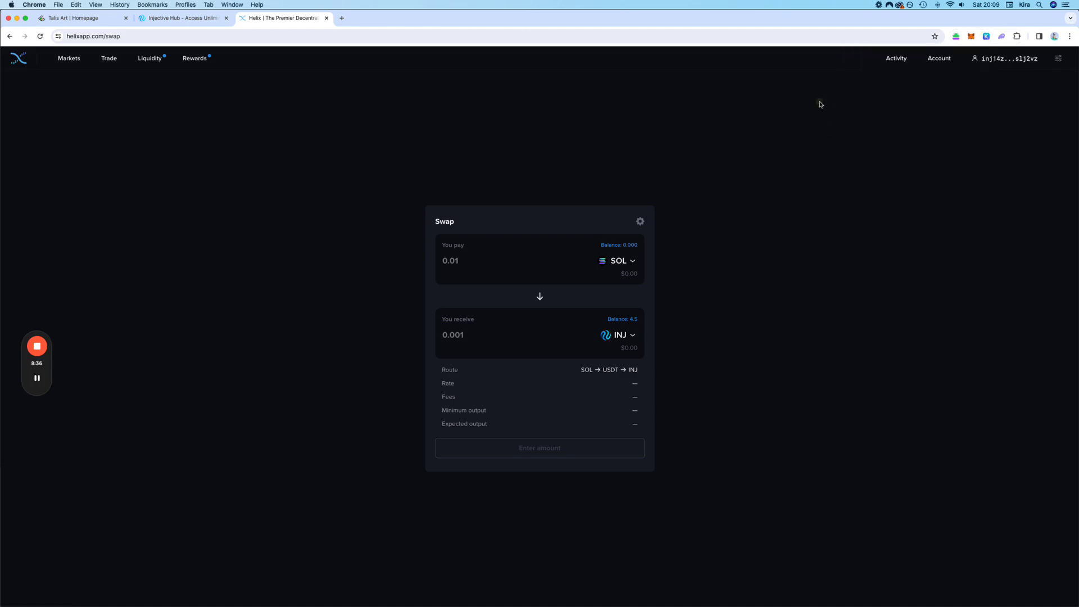